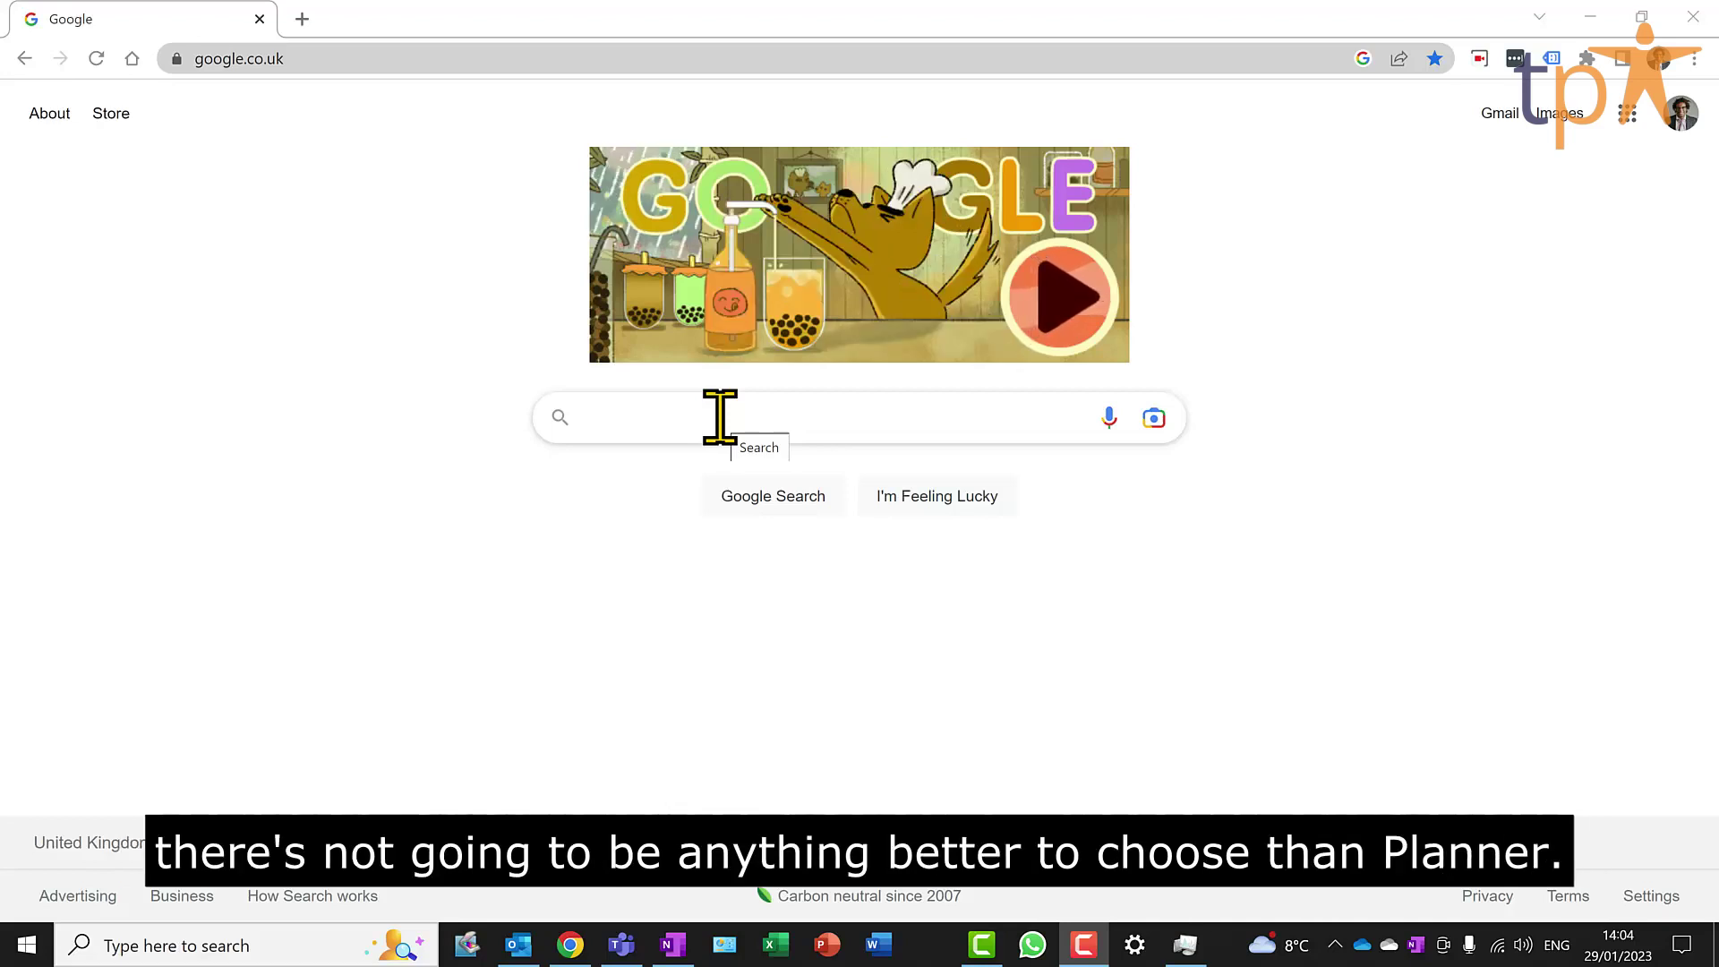
# Enter 'office' in Chrome's address bar to load the office.com home page.
pyautogui.click(721, 416)
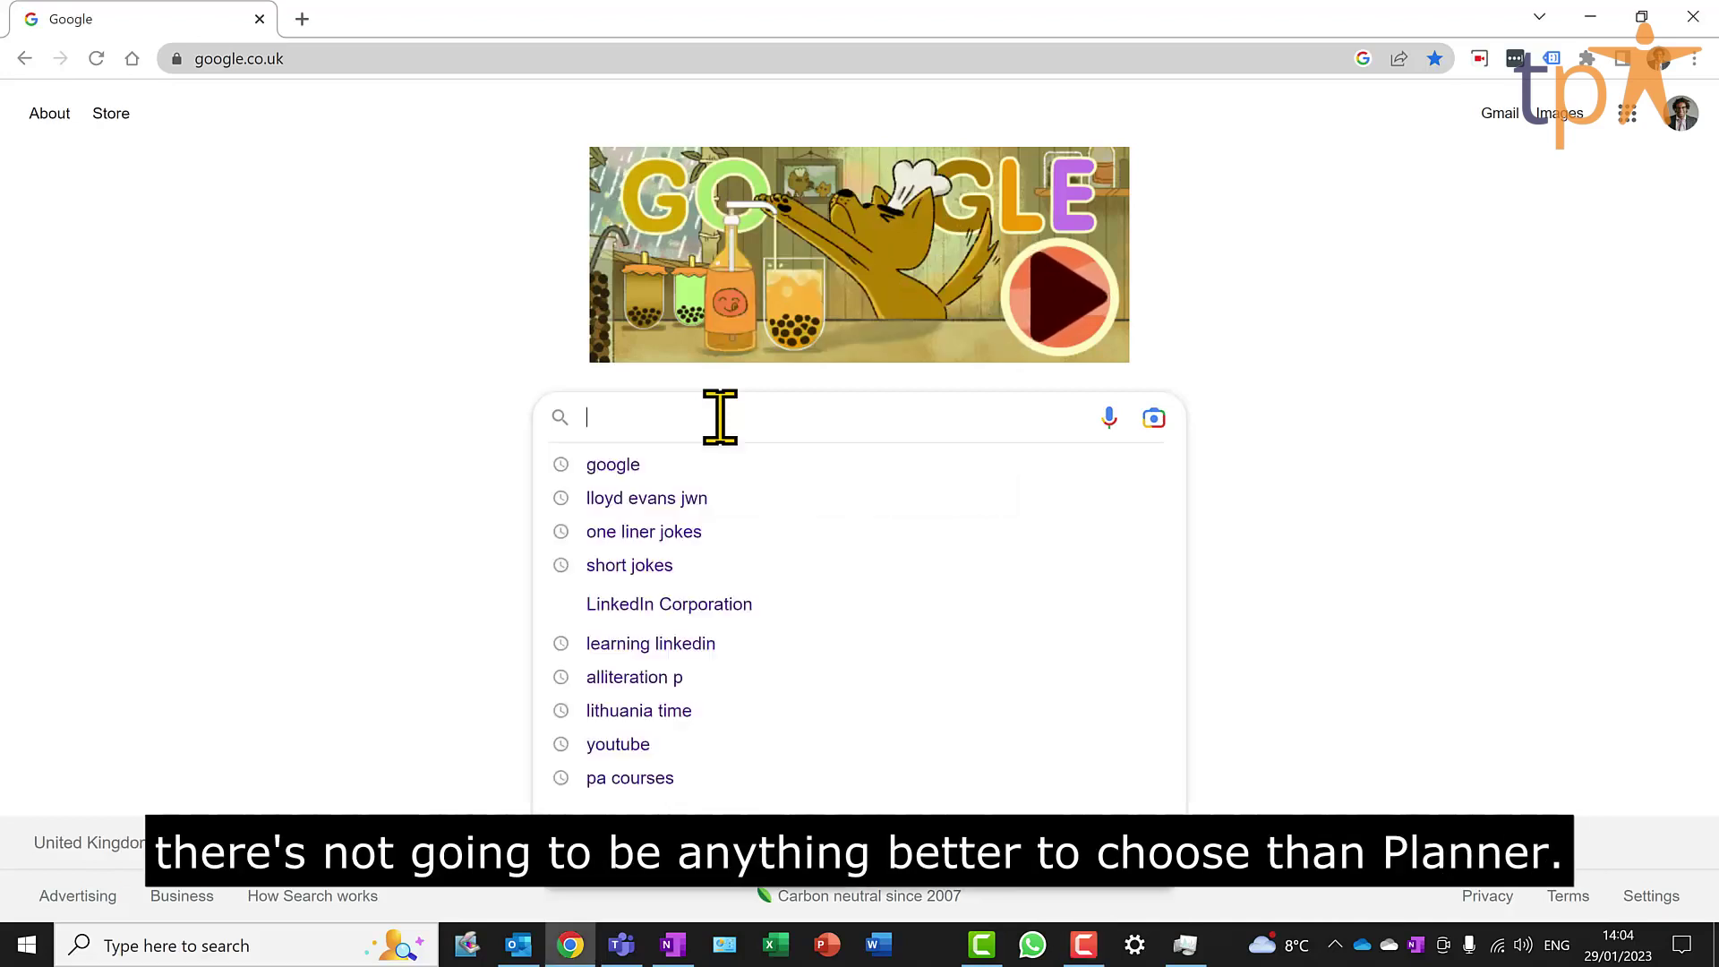
pyautogui.click(501, 49)
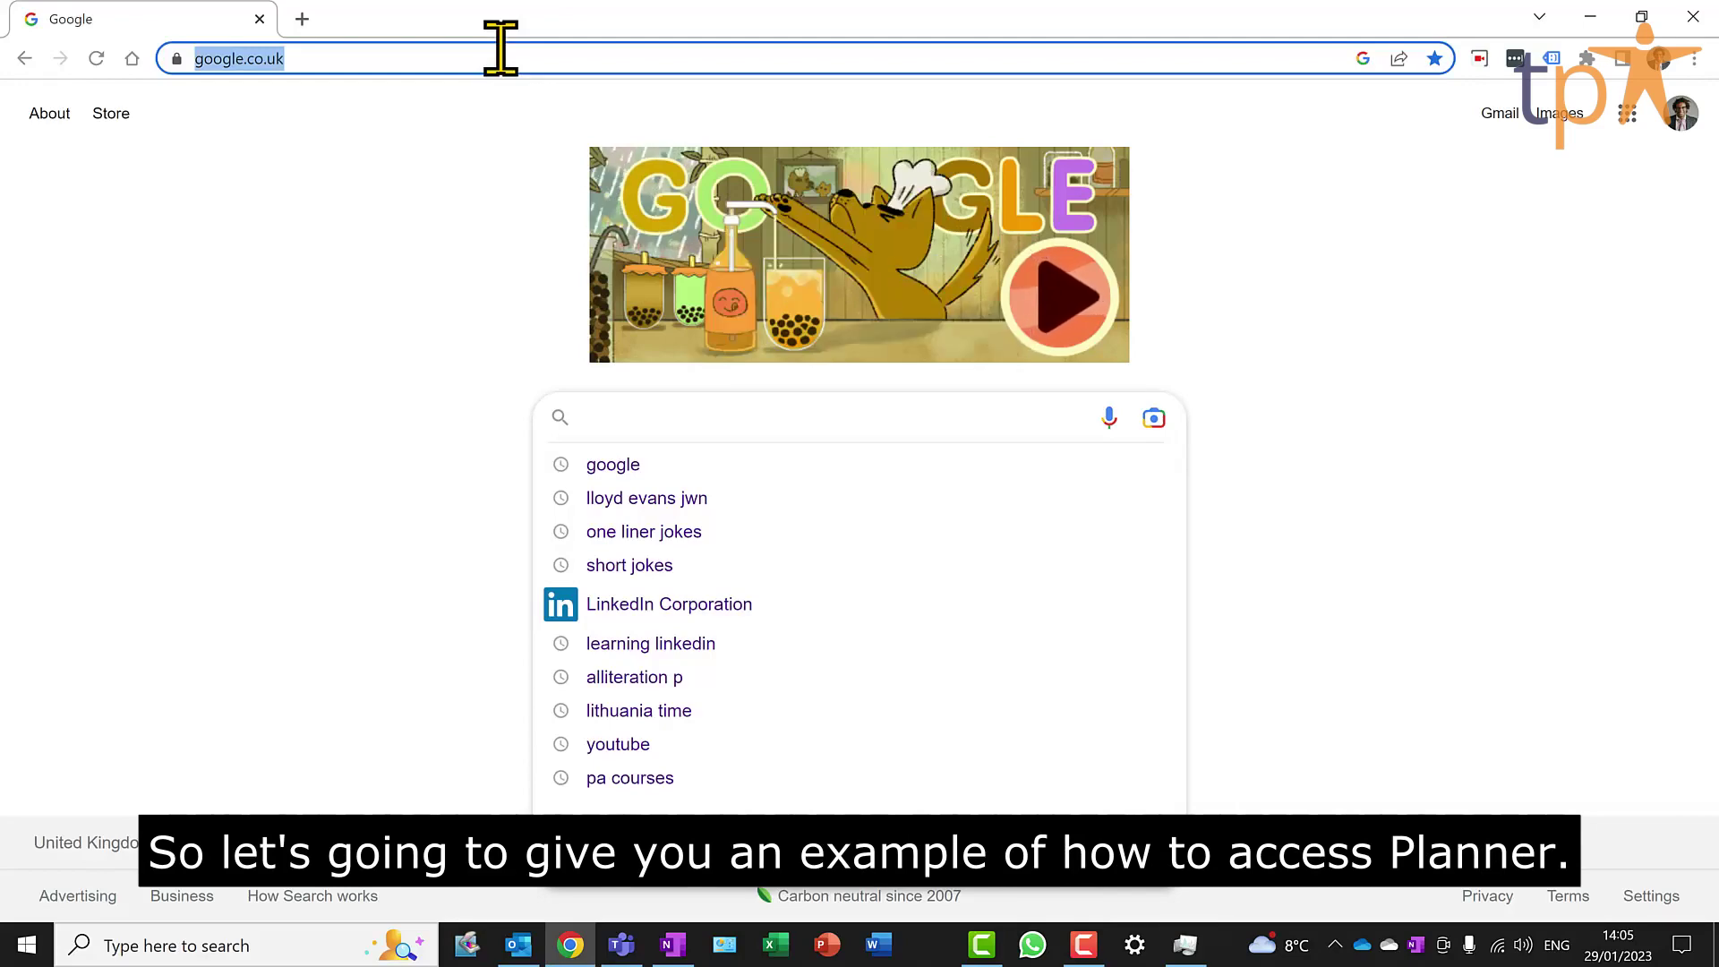
pyautogui.write('office.com')
pyautogui.press('Return')
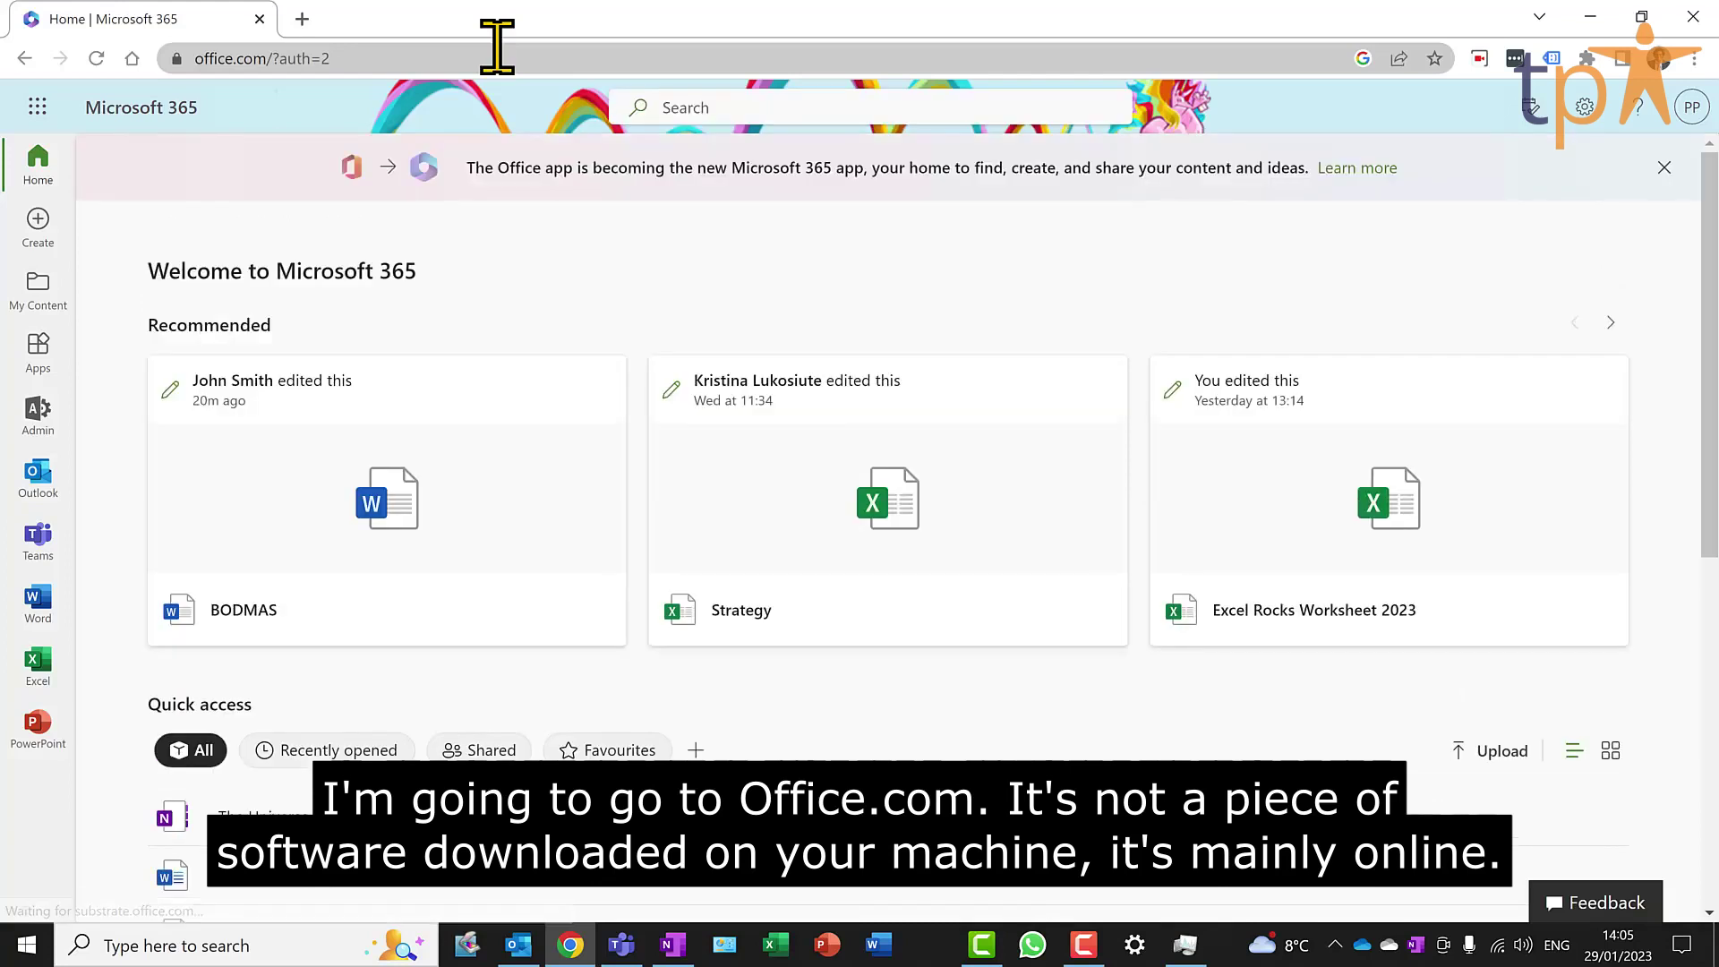
# Open Planner from the app launcher's All apps list.
pyautogui.click(38, 111)
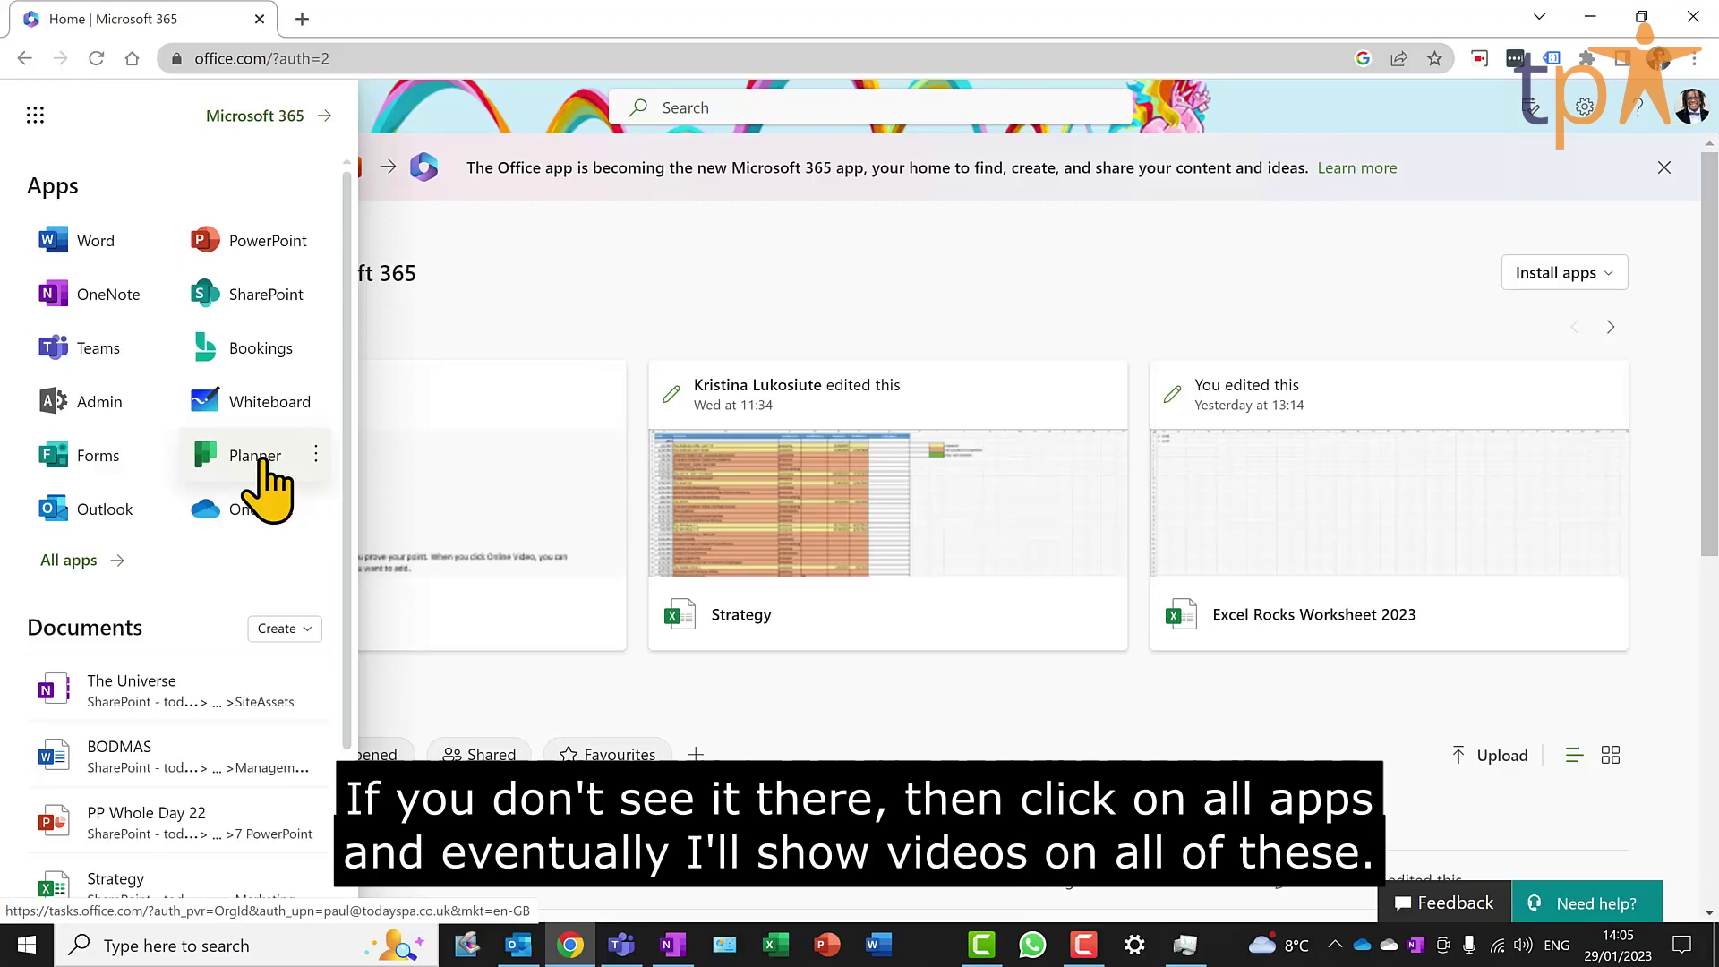
pyautogui.click(56, 564)
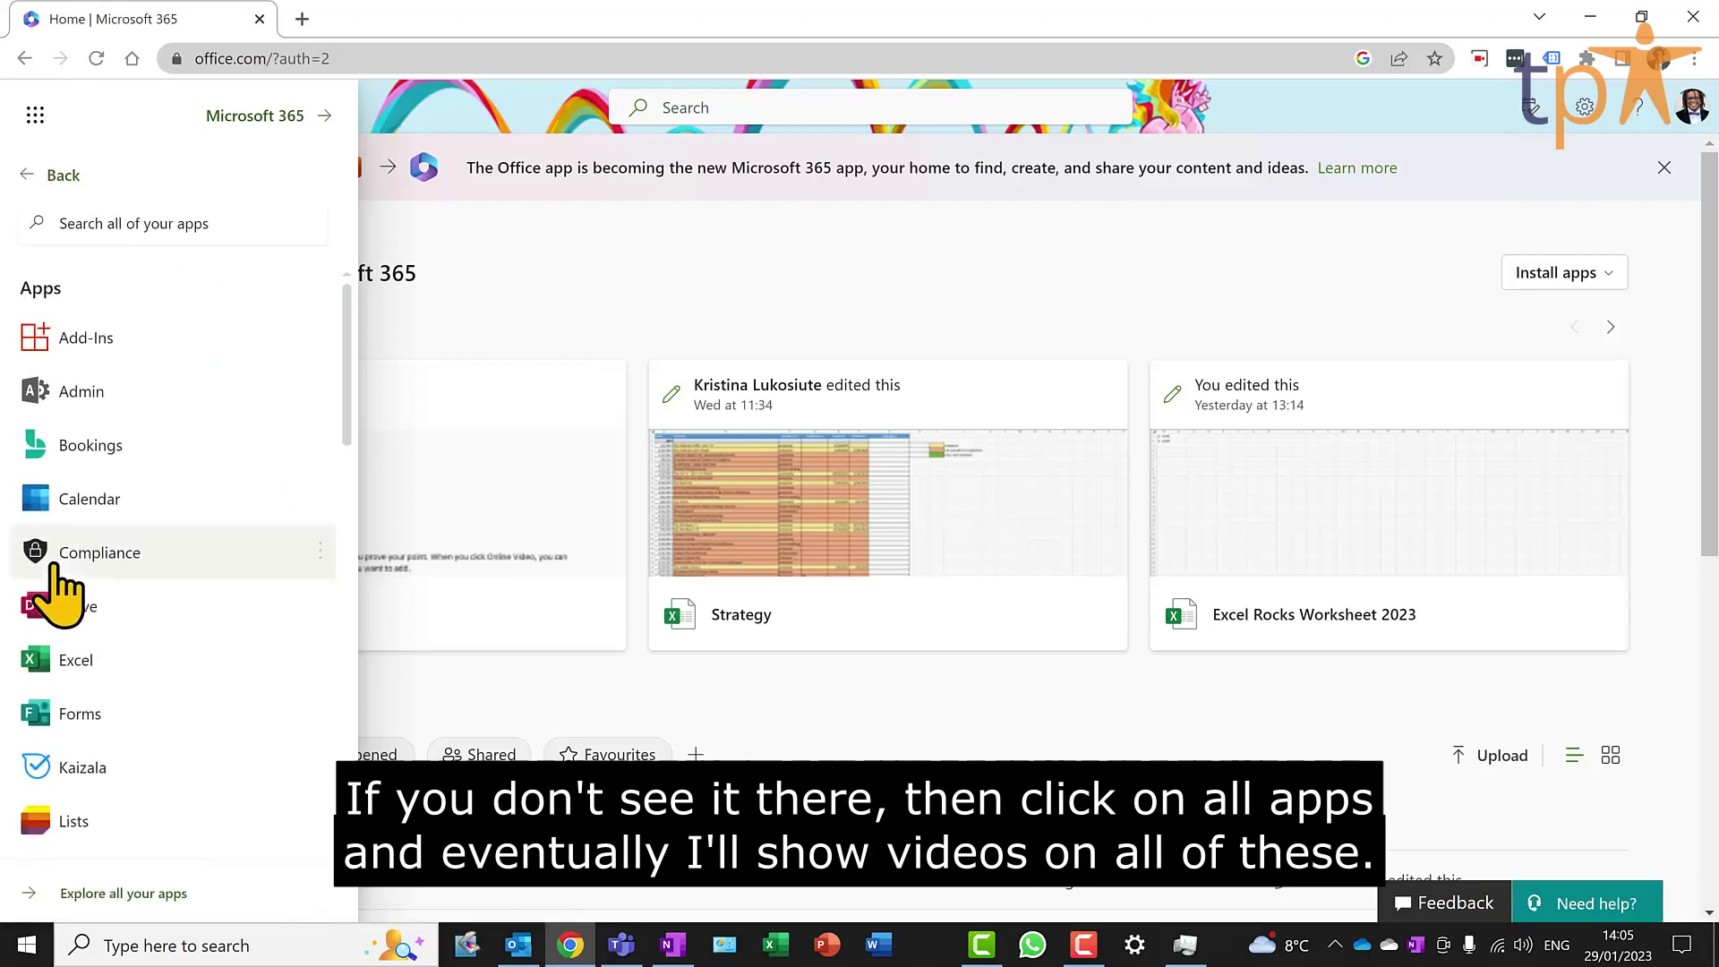
pyautogui.scroll(-5, 85, 537)
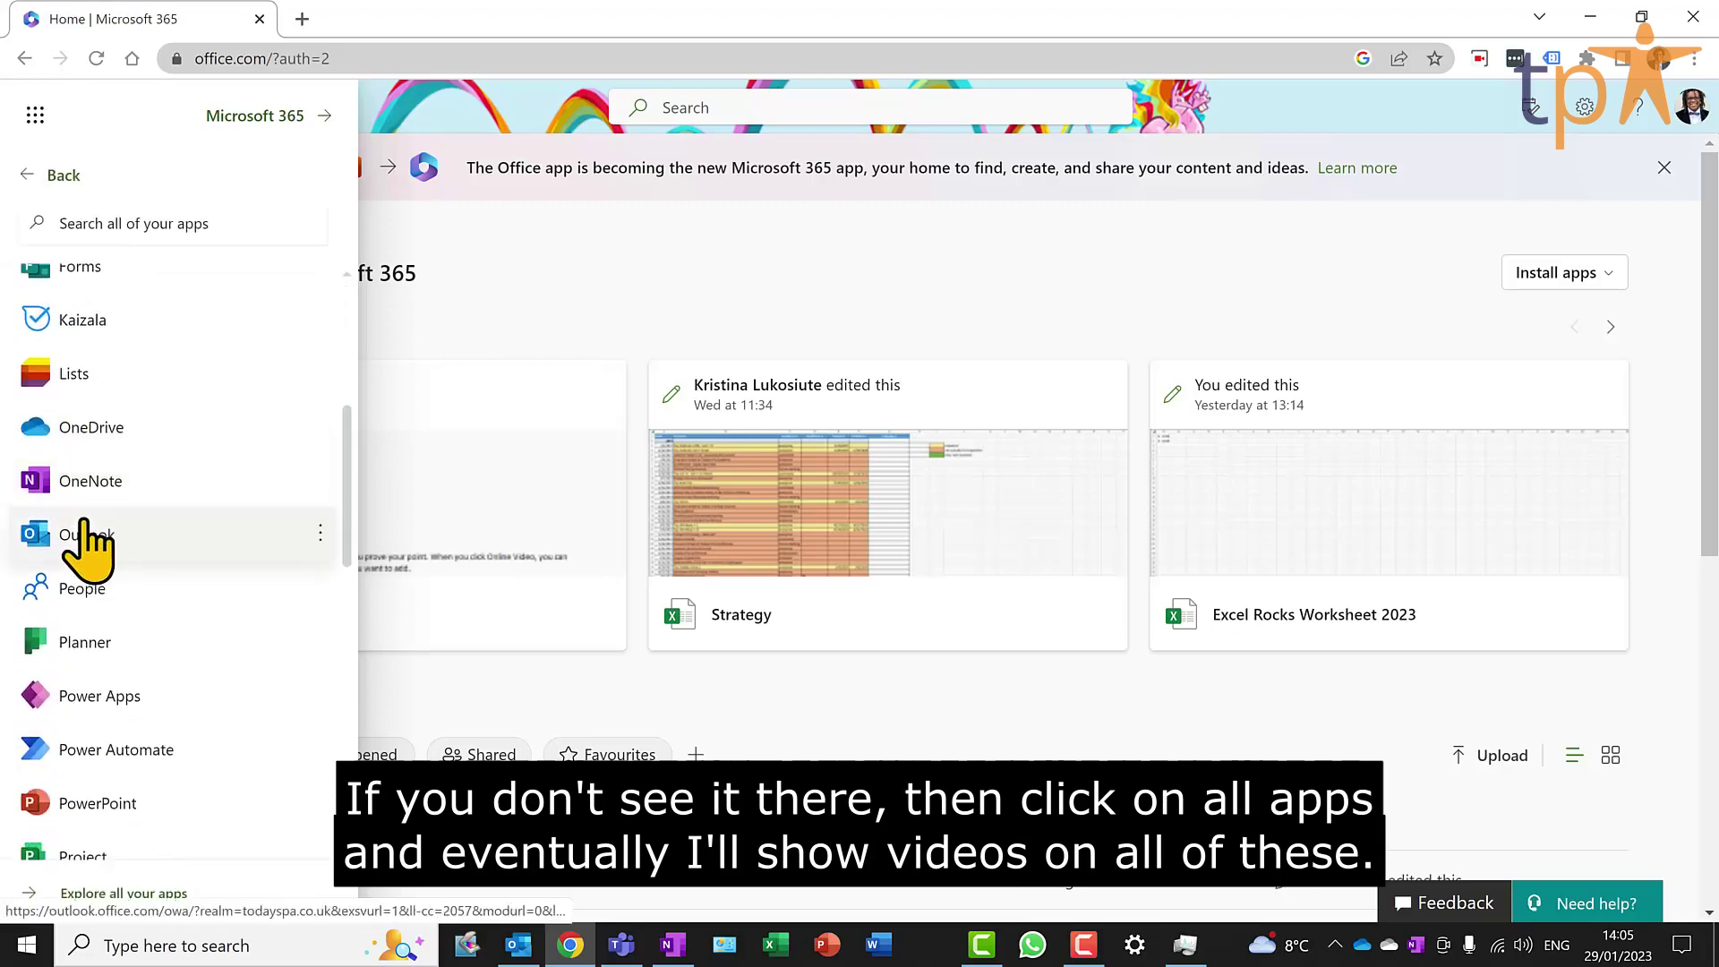
pyautogui.scroll(3, 86, 544)
pyautogui.scroll(-2, 100, 528)
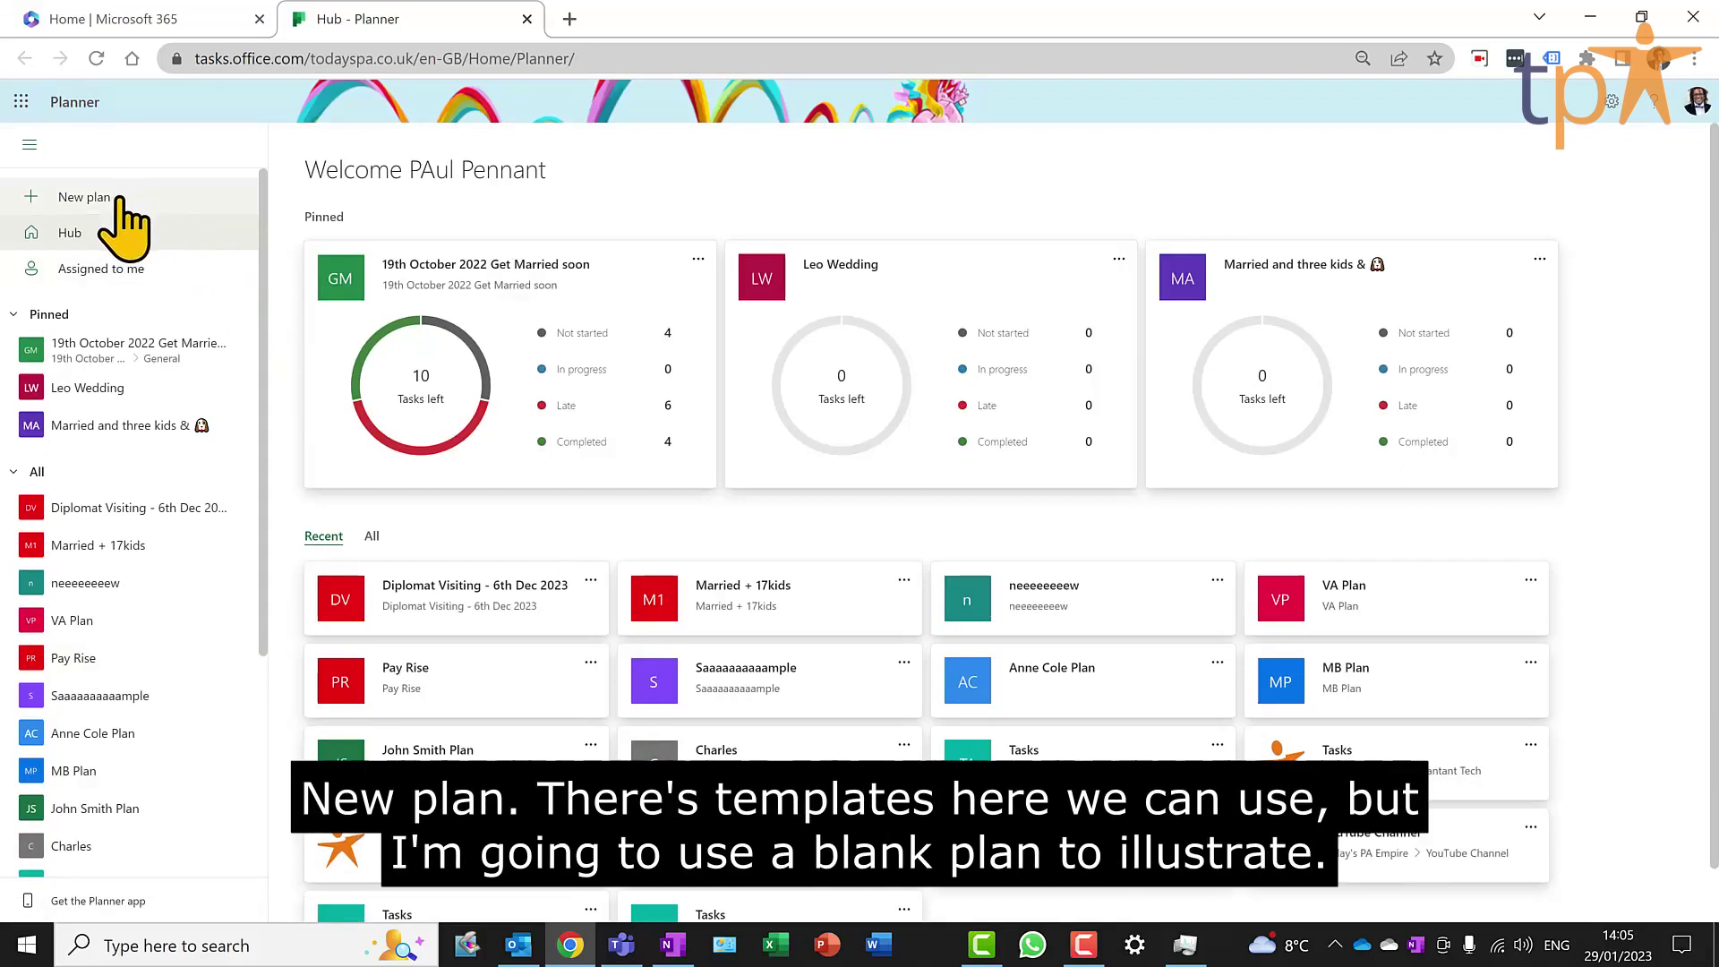
# Create a New Blank Plan titled 'Christmas Party 2023' with Privacy left as Private.
pyautogui.click(84, 197)
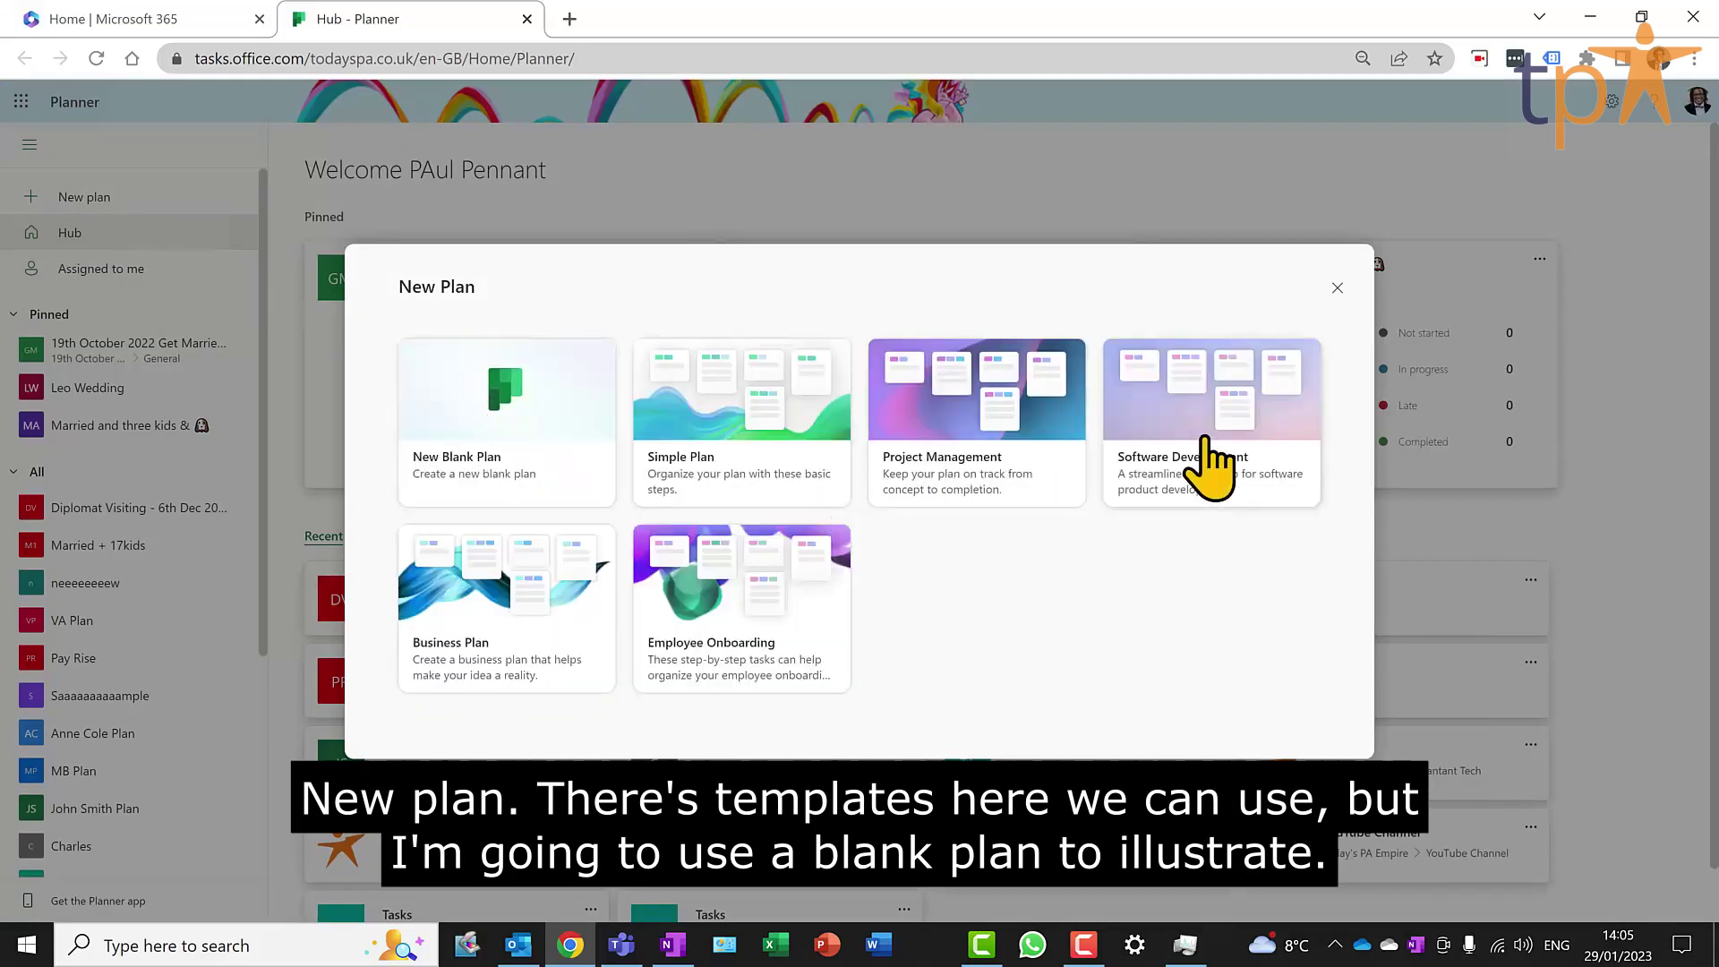
pyautogui.click(484, 408)
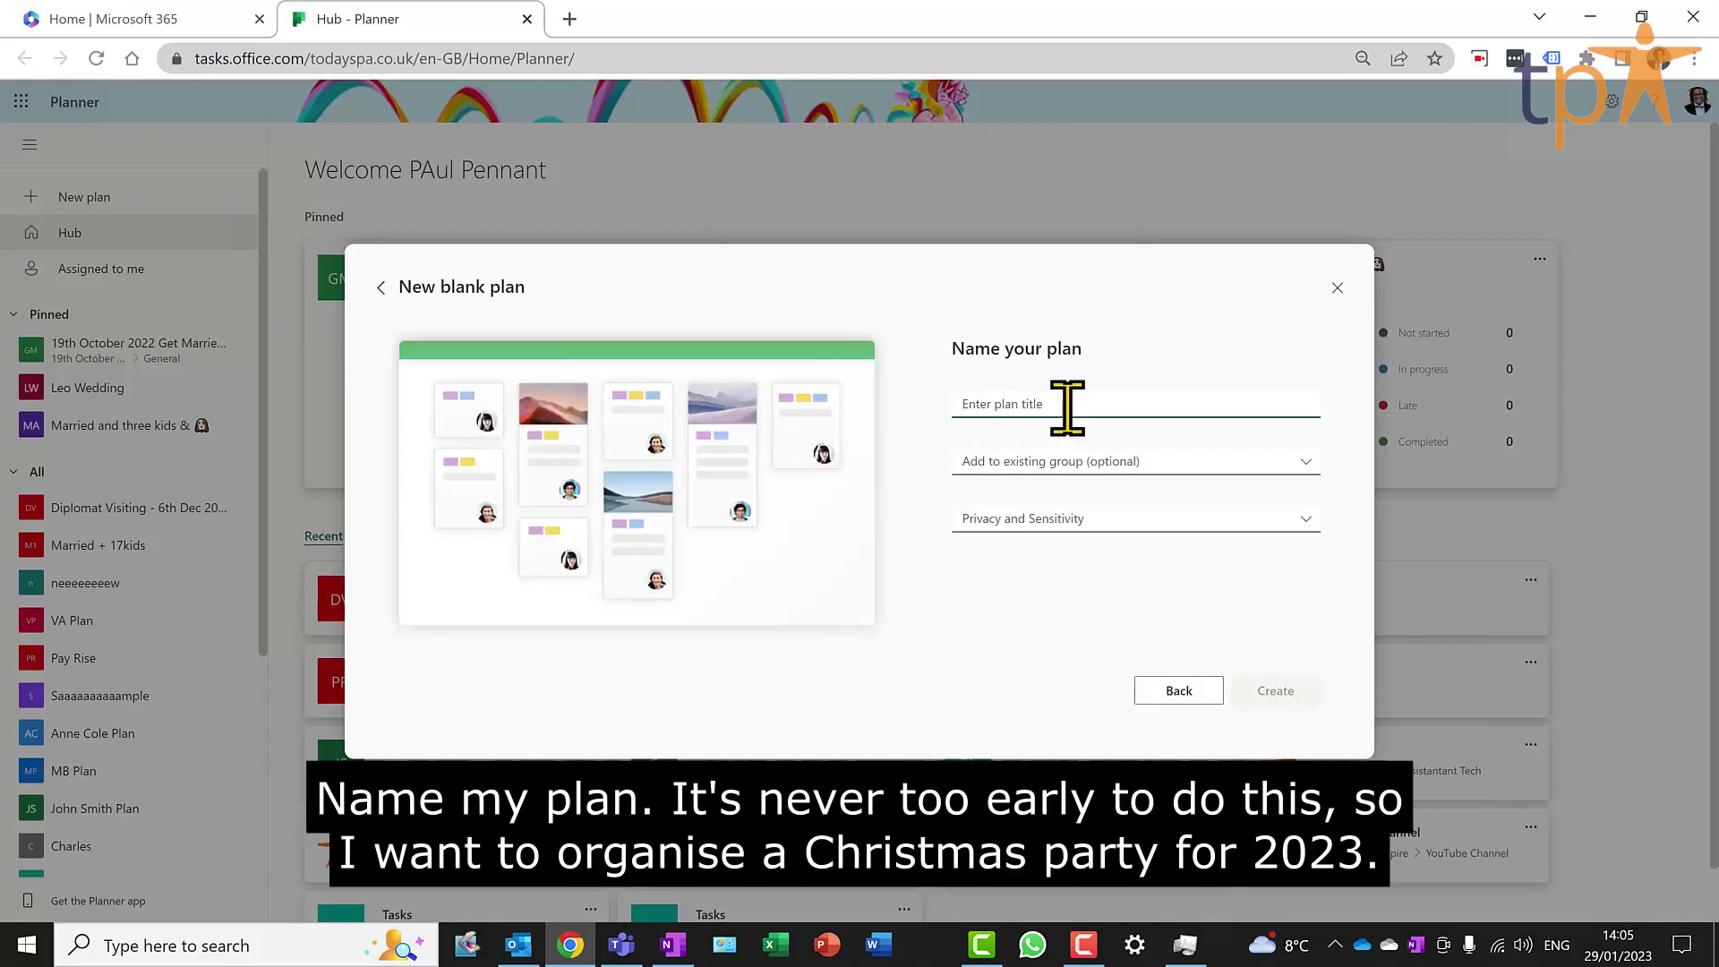
pyautogui.write('Christmas Part')
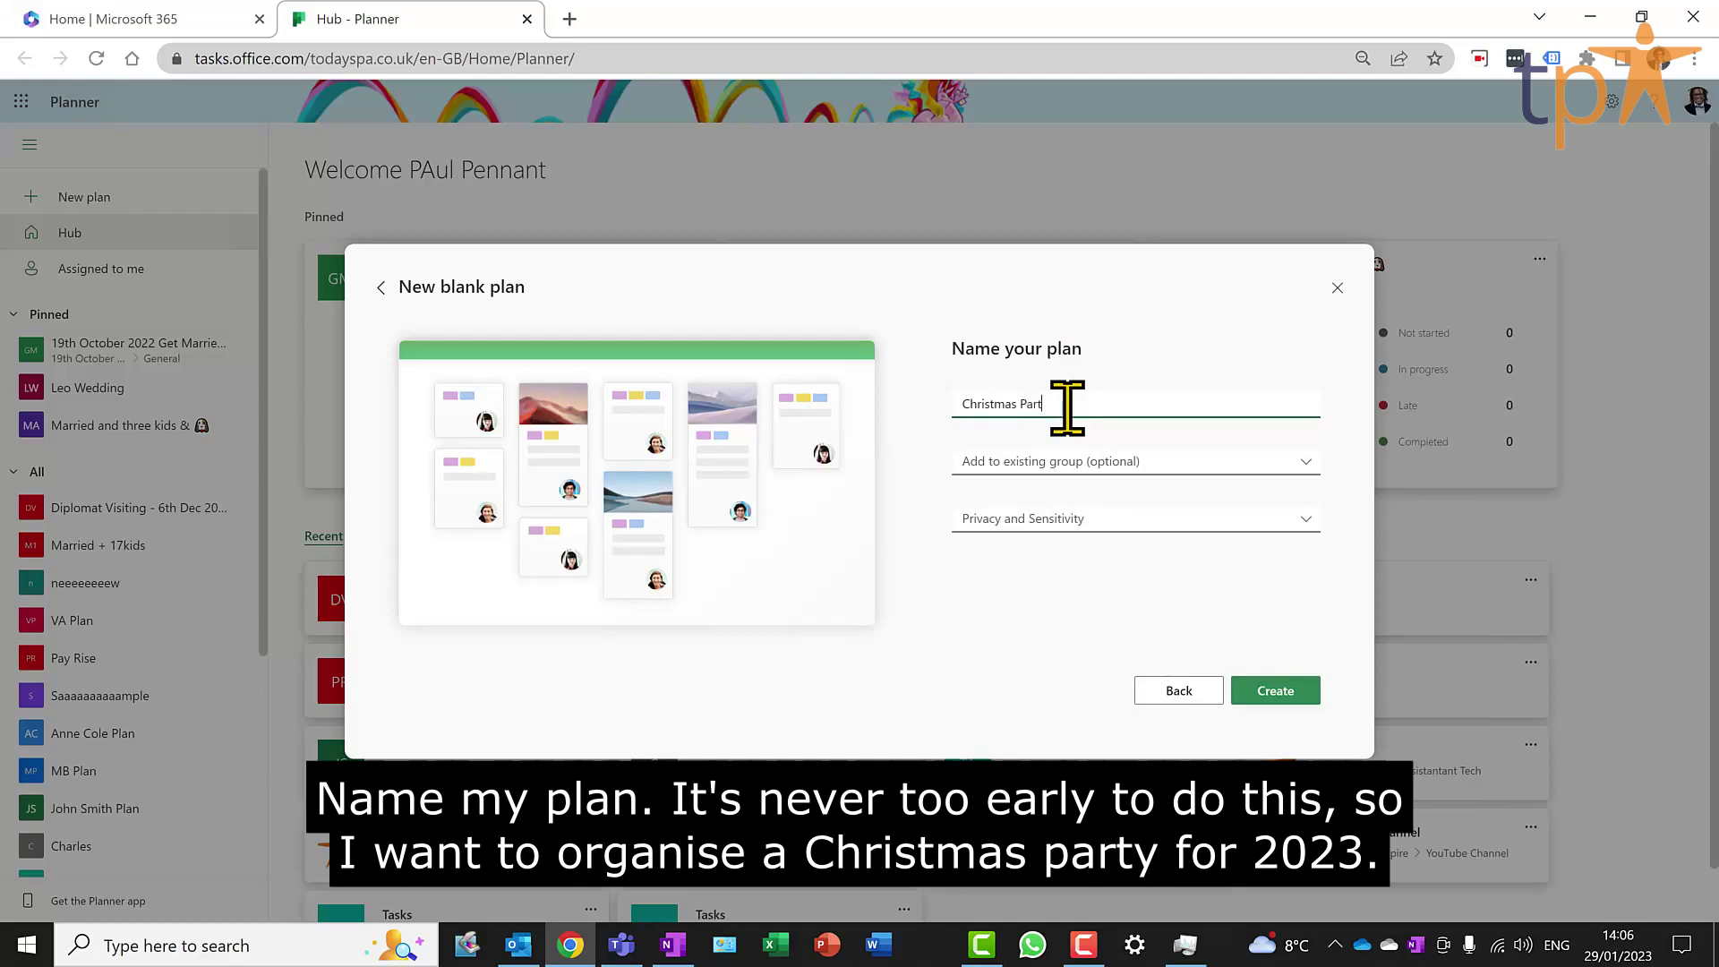
pyautogui.write('023')
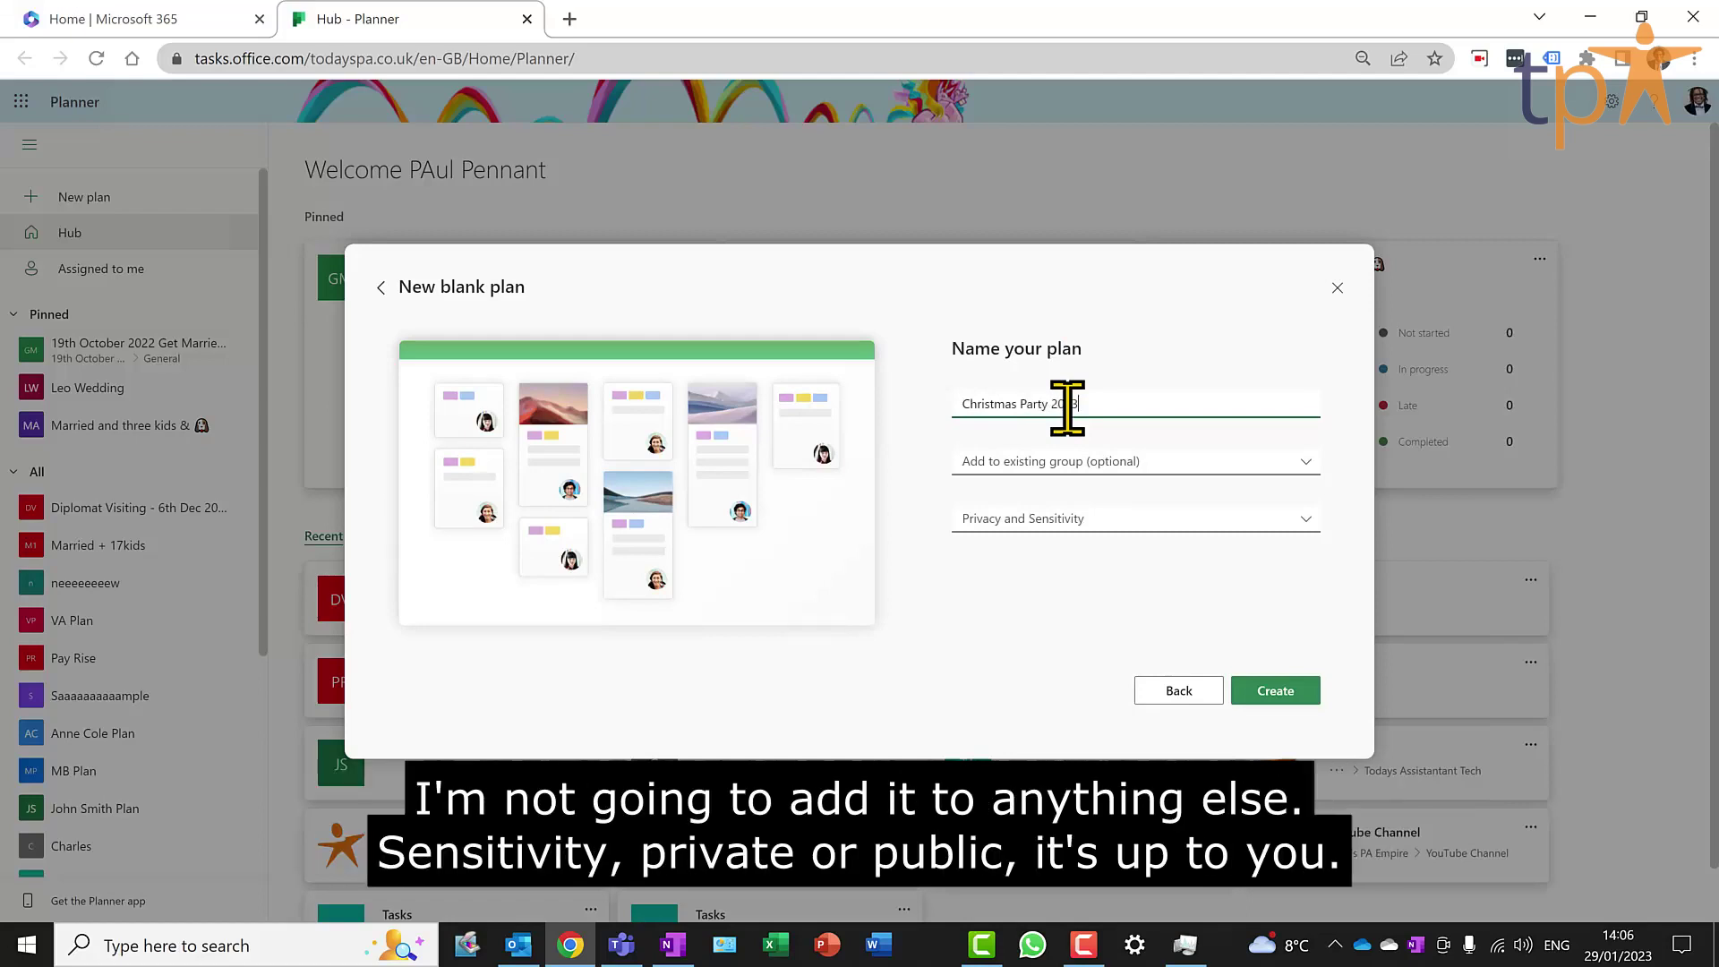
pyautogui.click(1082, 517)
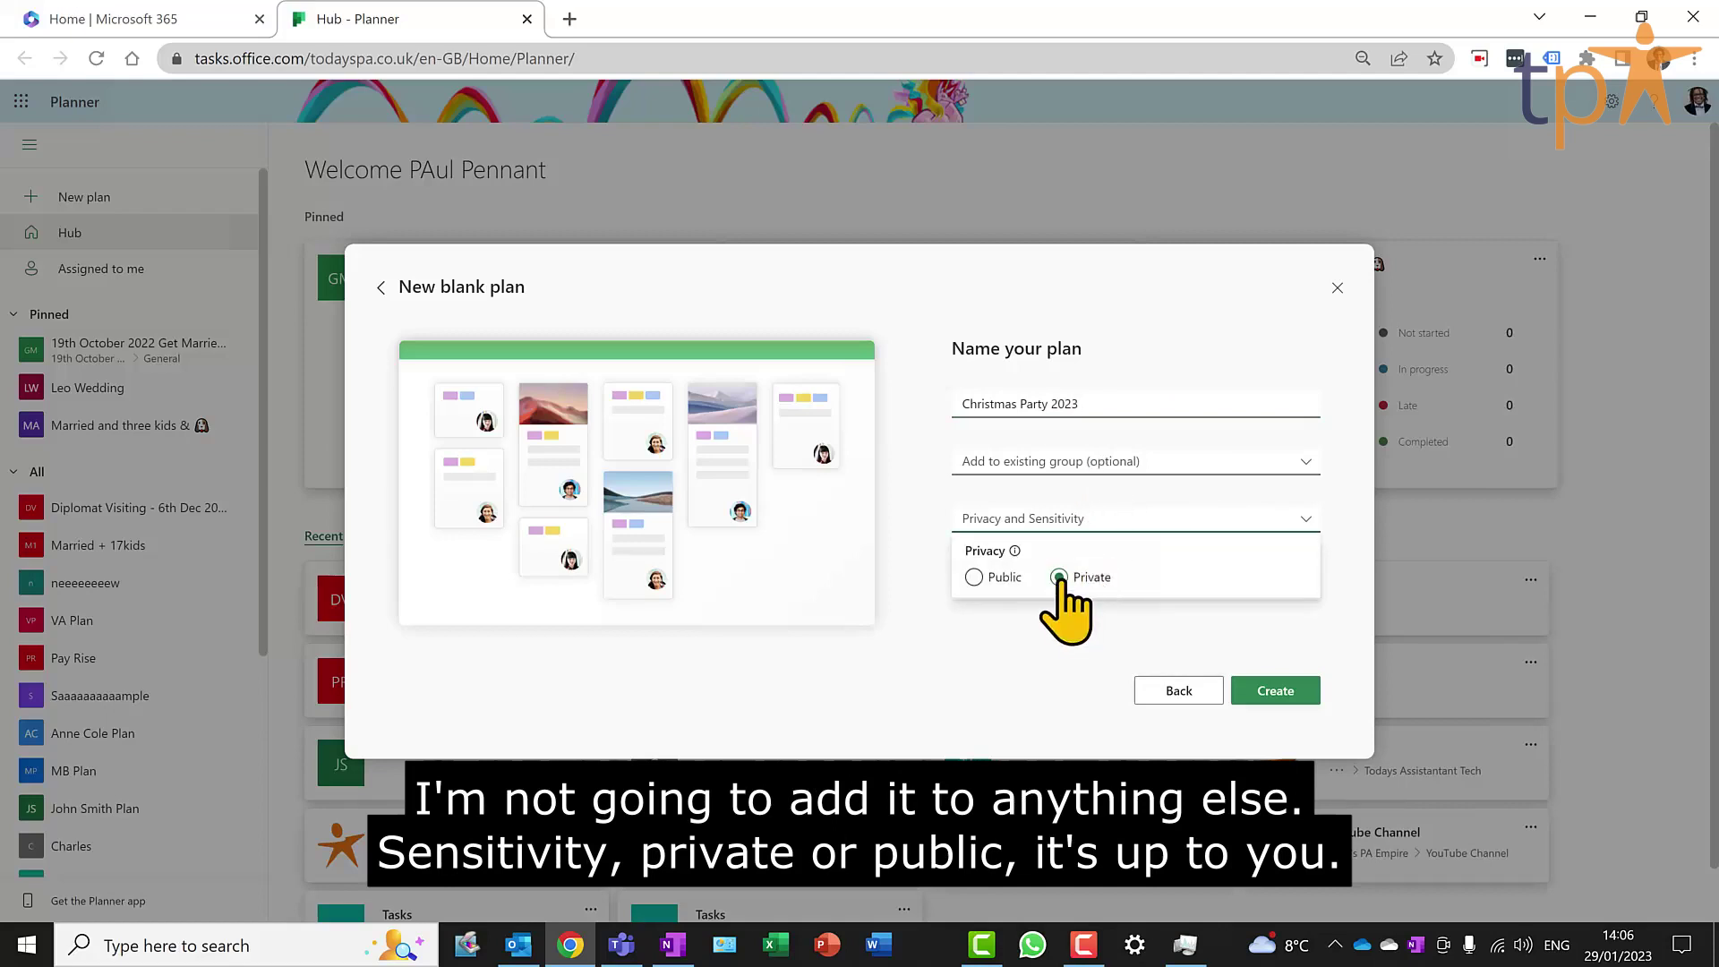
pyautogui.click(1070, 707)
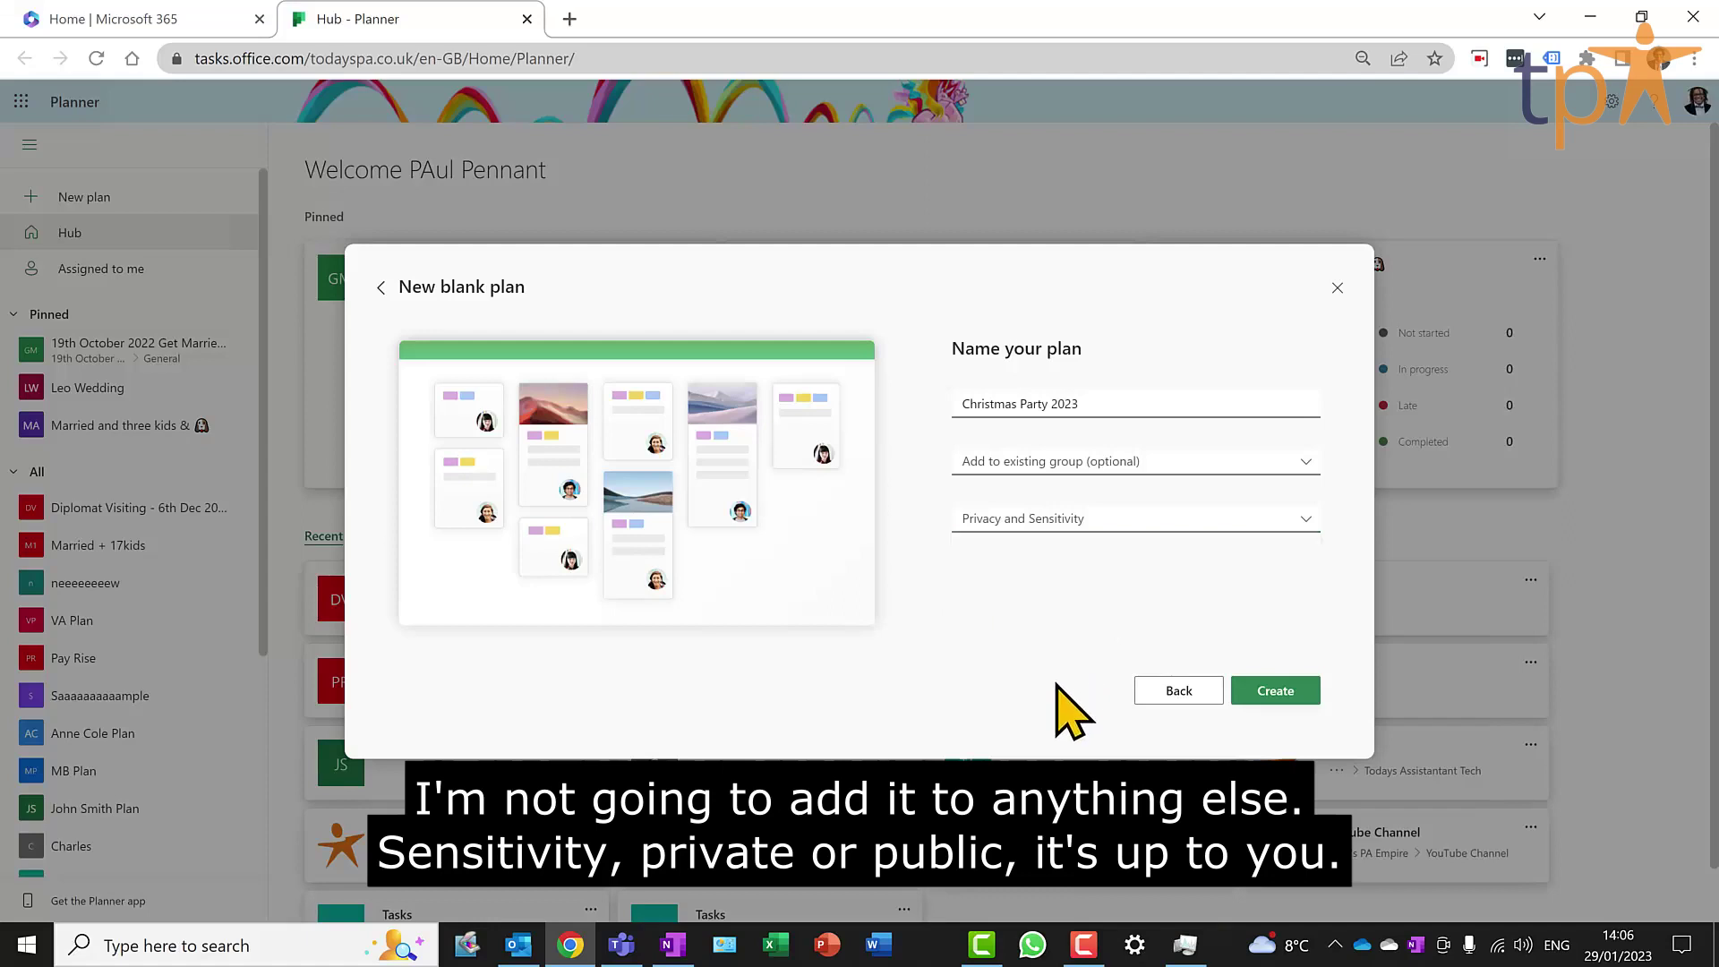
pyautogui.click(1272, 691)
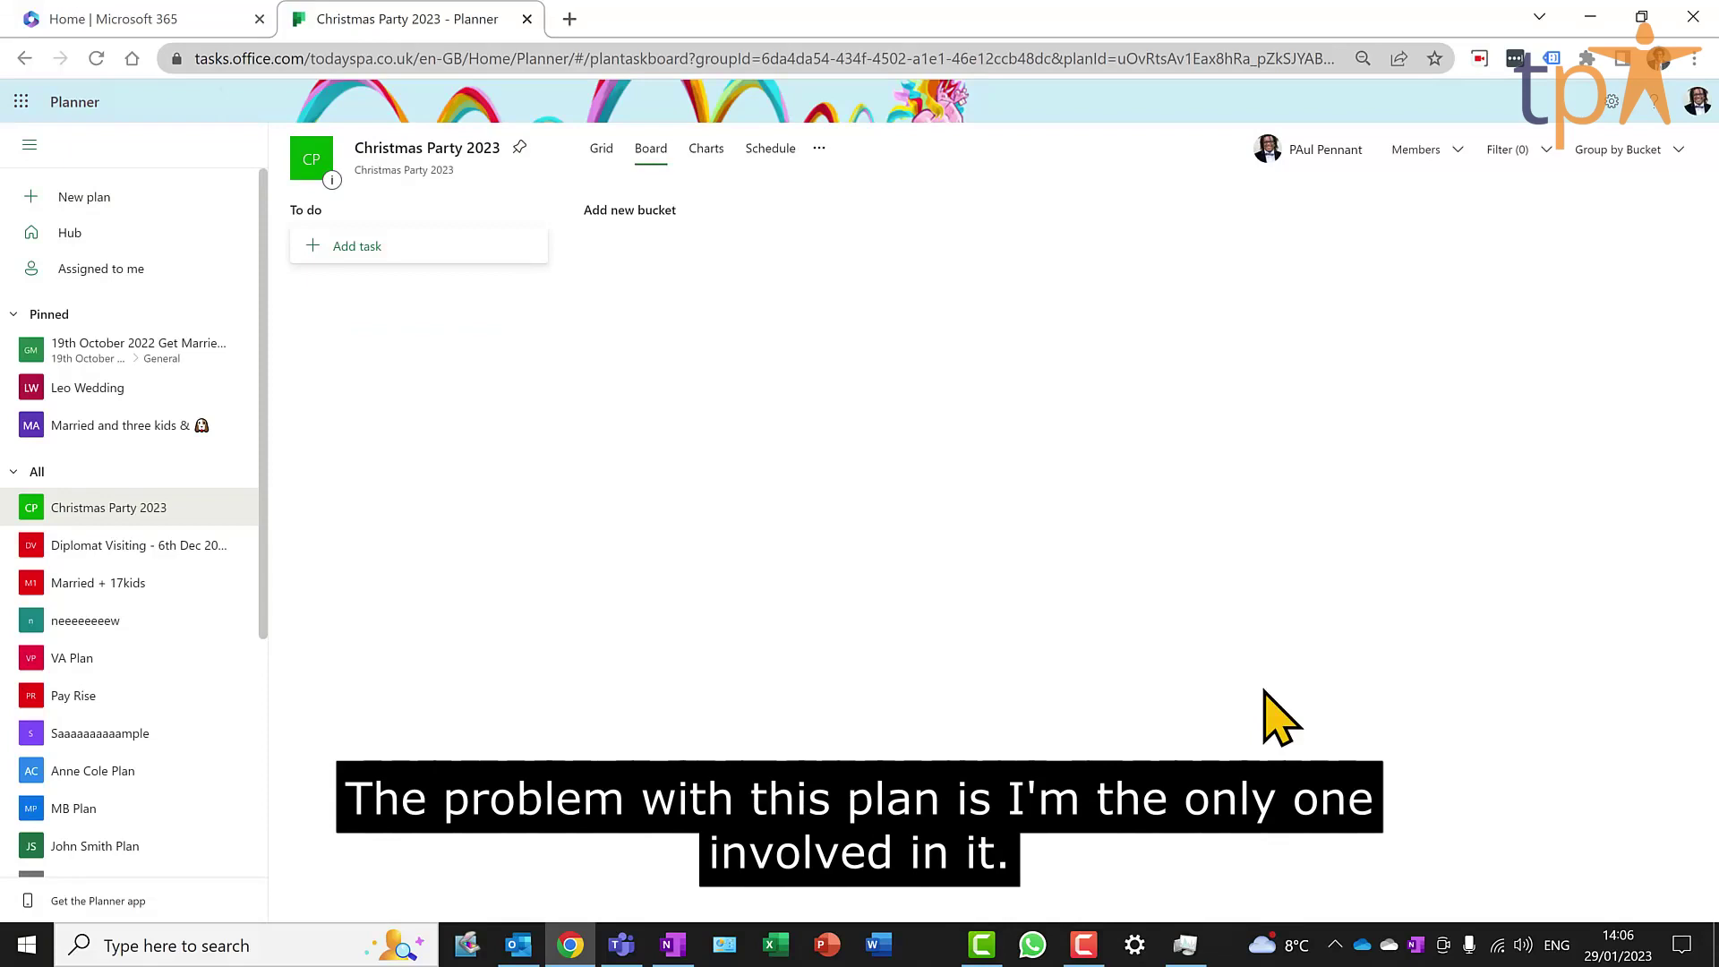
# Search for and add three colleagues in the Members panel, then close it.
pyautogui.click(1449, 152)
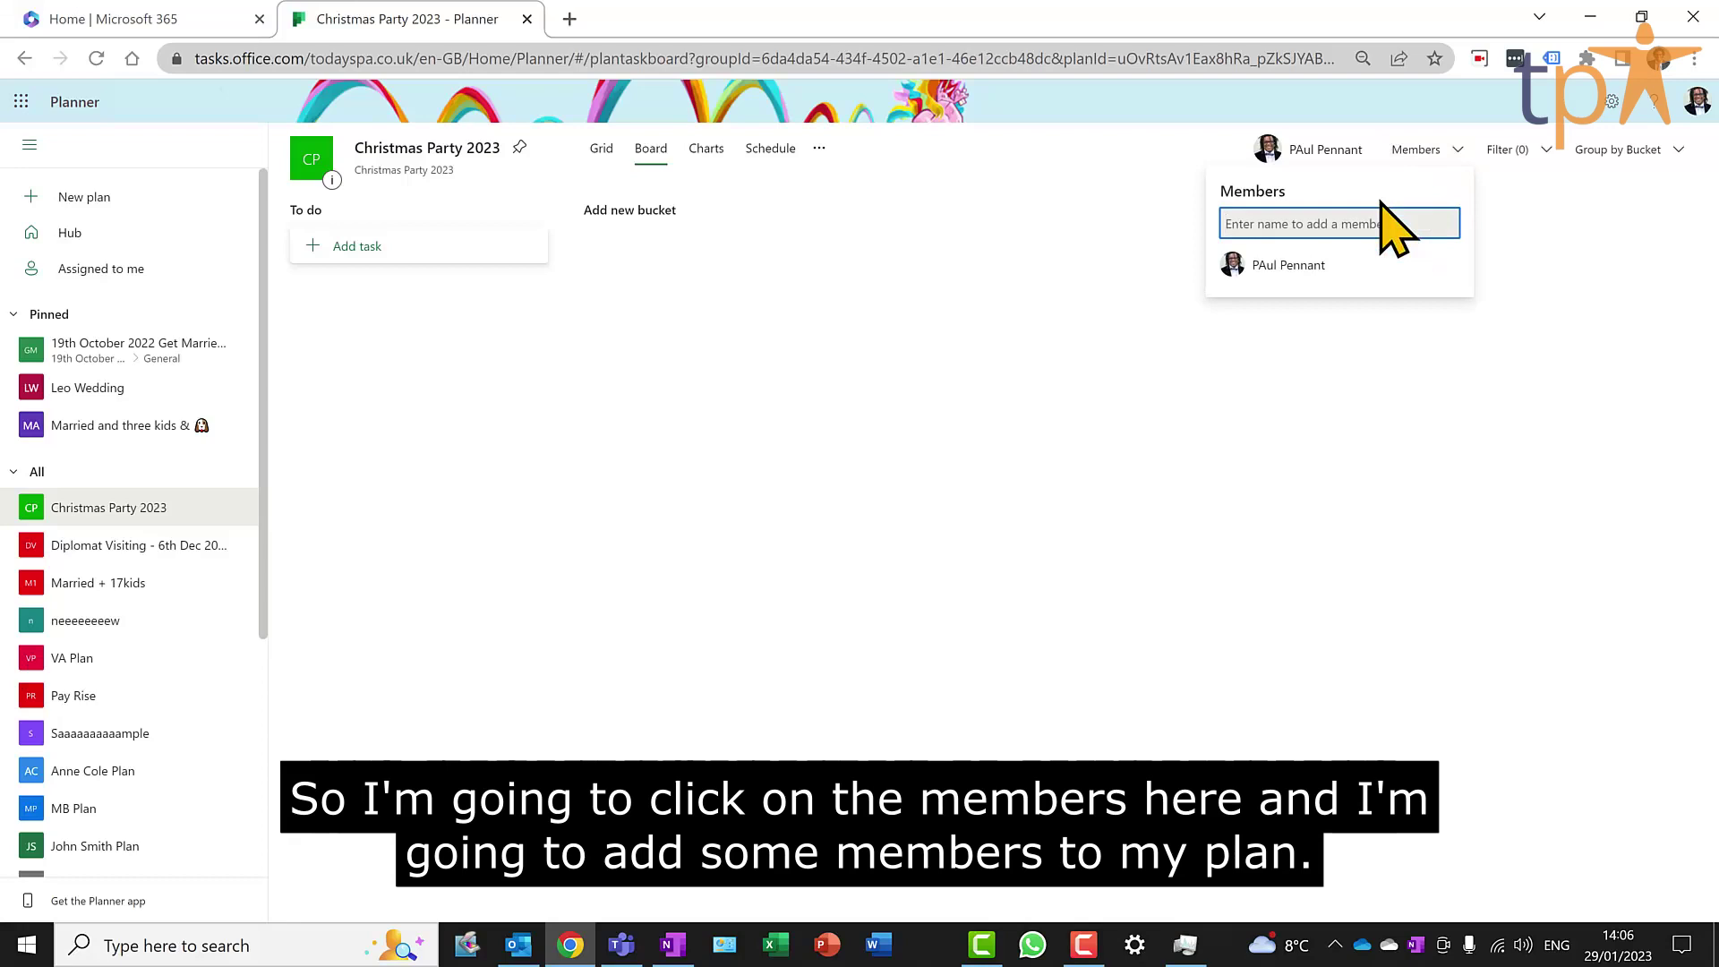
pyautogui.write('red')
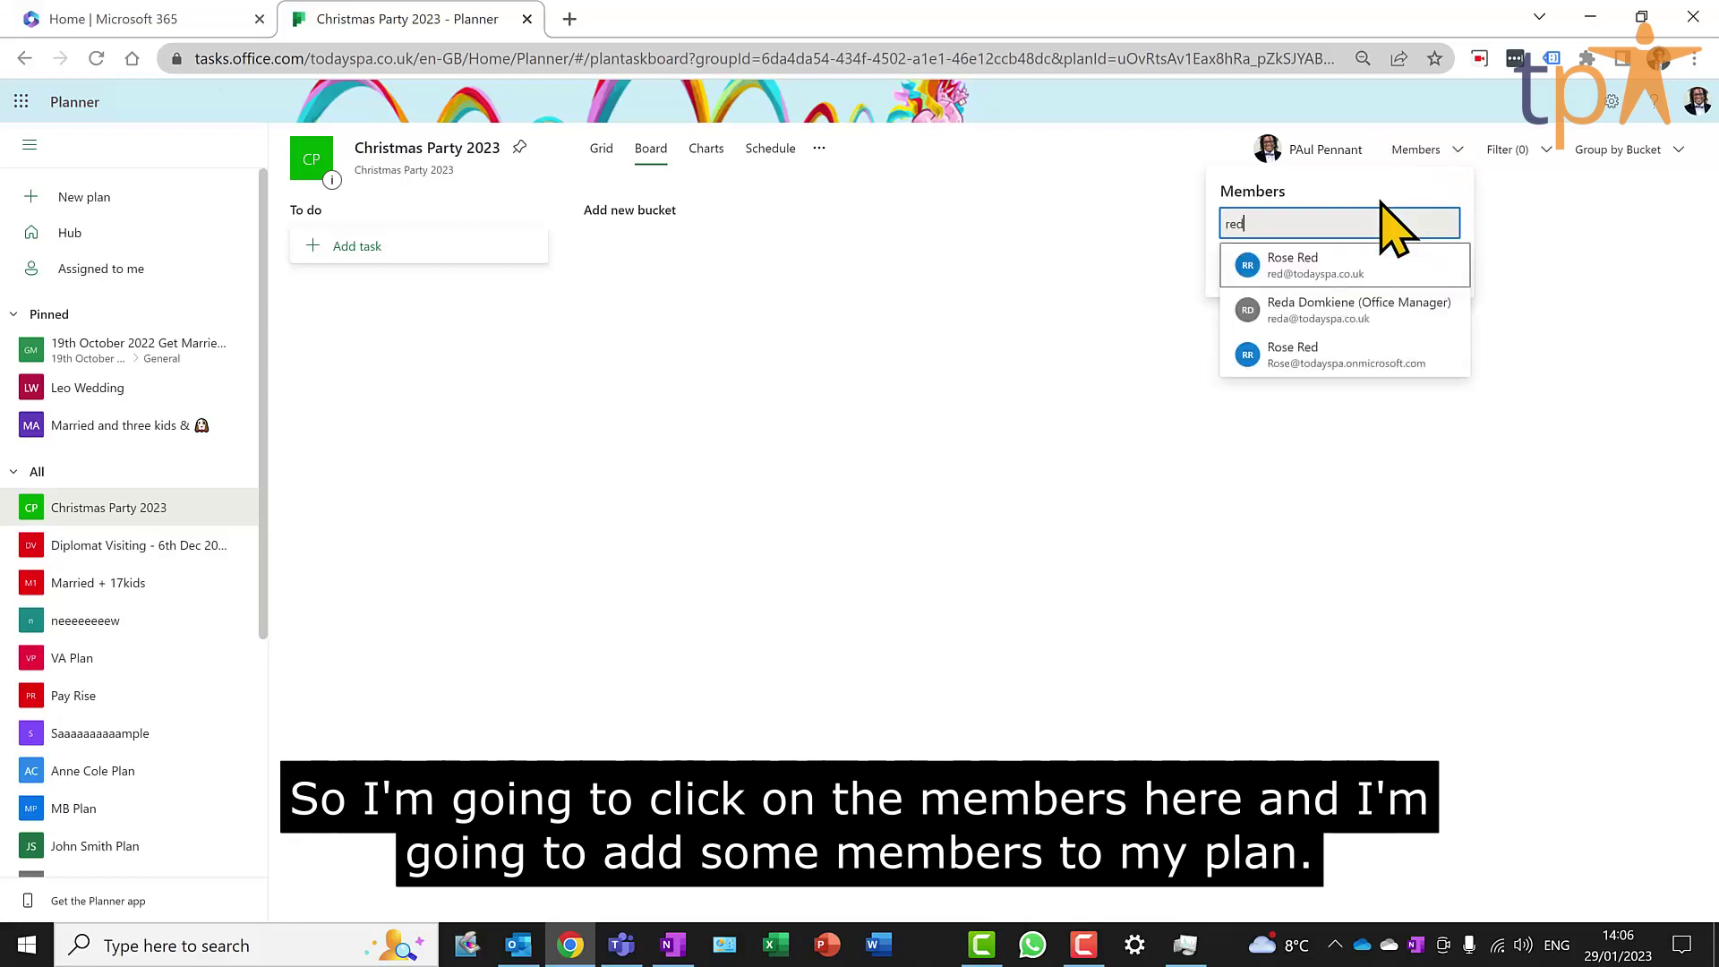
pyautogui.click(1332, 268)
pyautogui.write('black')
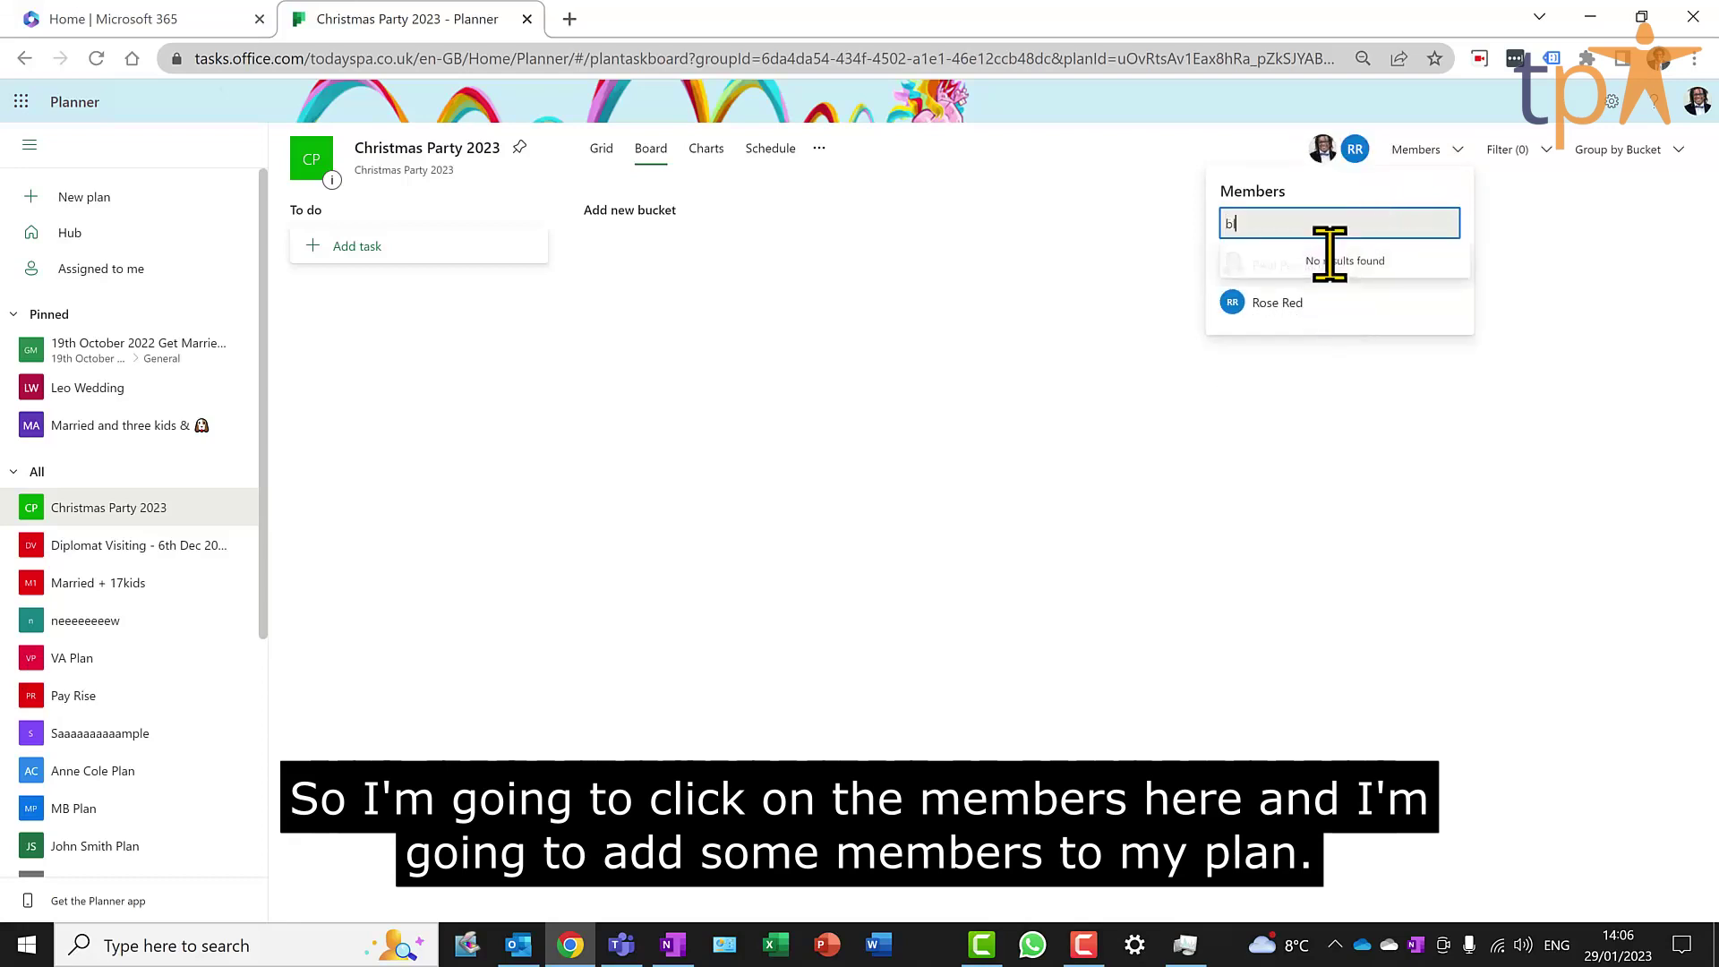
pyautogui.click(1334, 269)
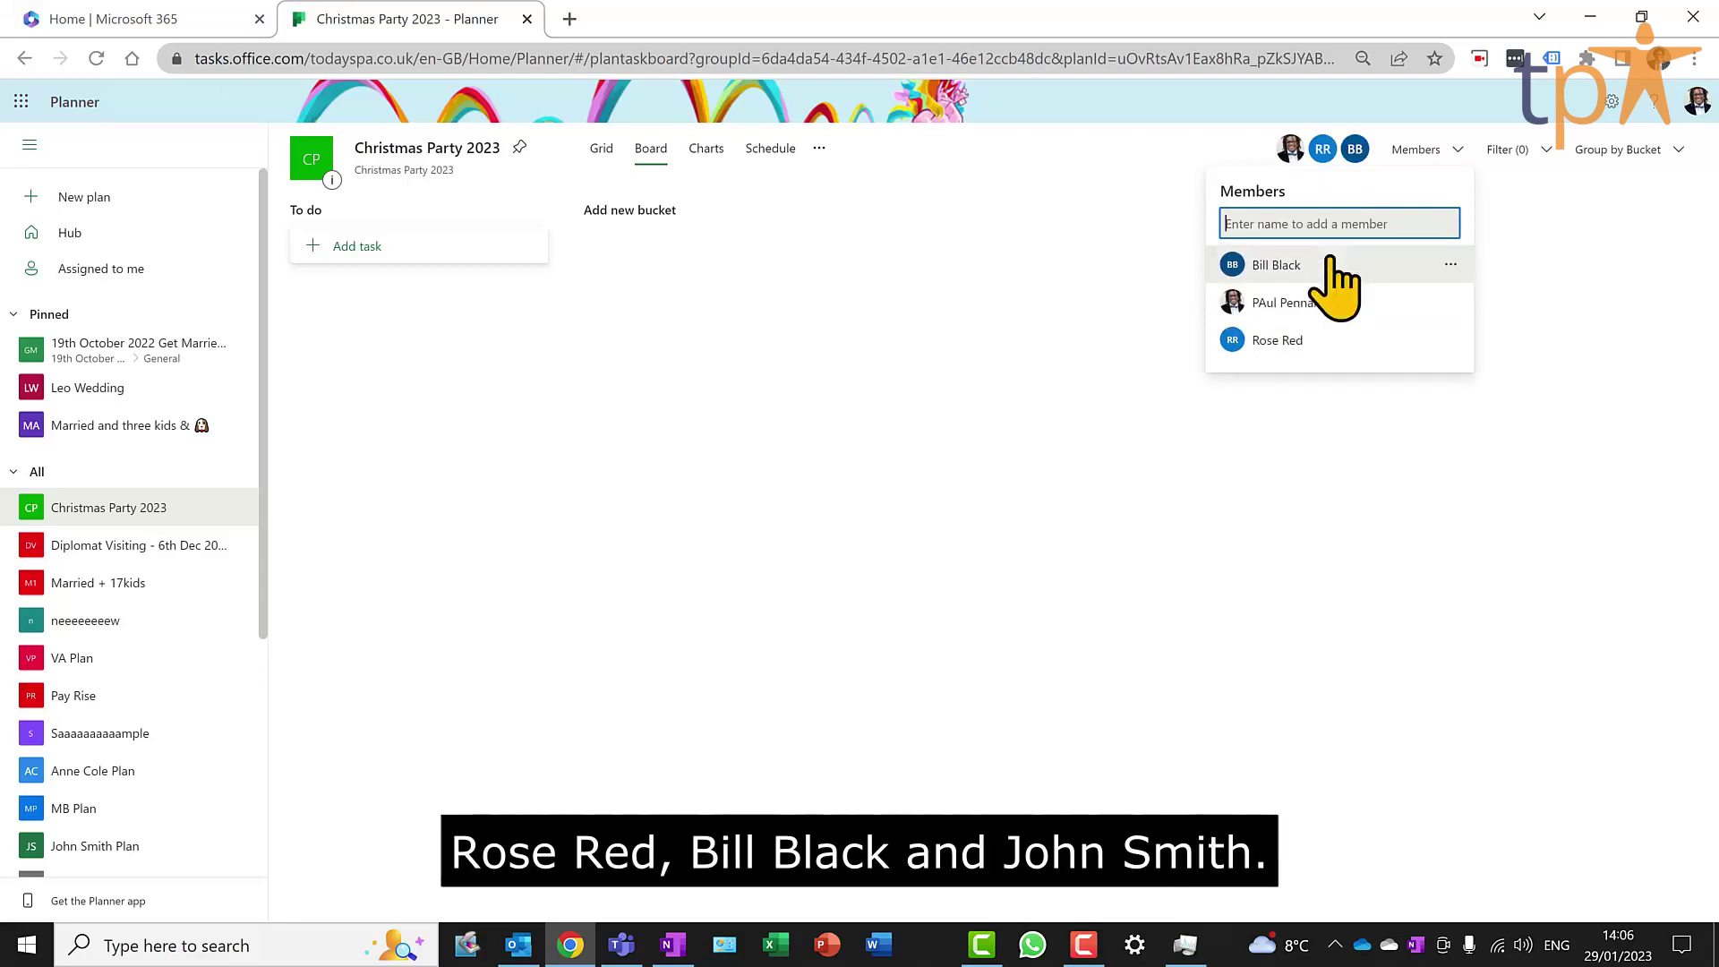
pyautogui.write('John Smith')
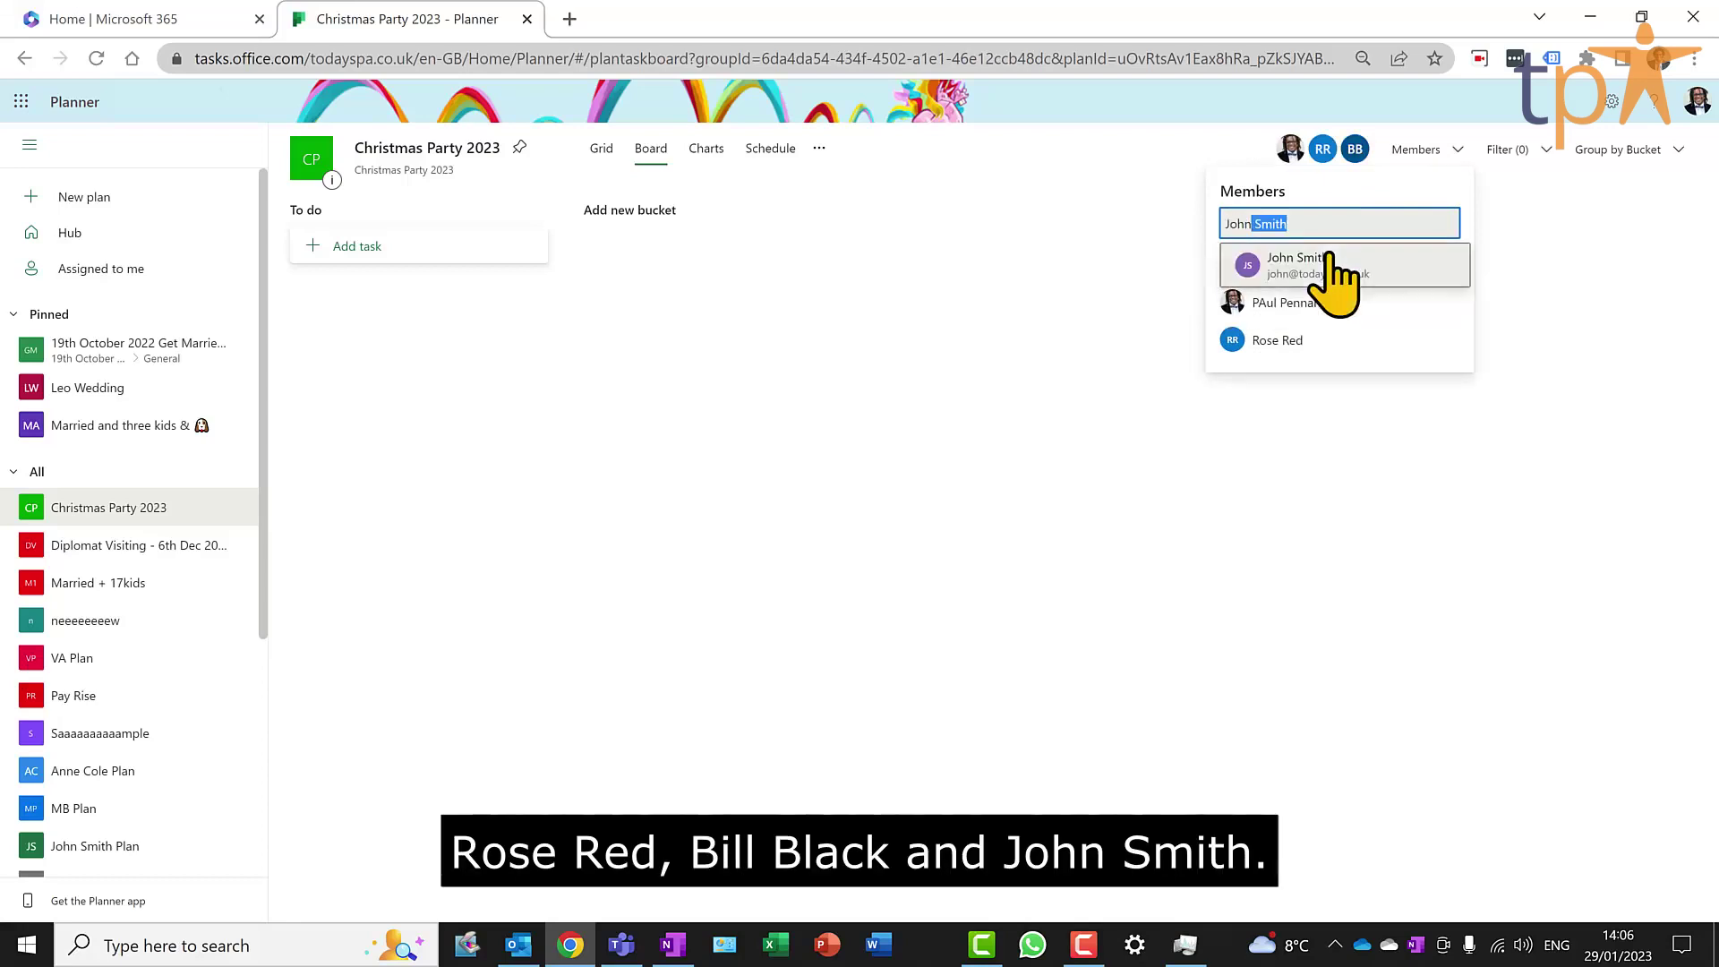
pyautogui.click(1333, 265)
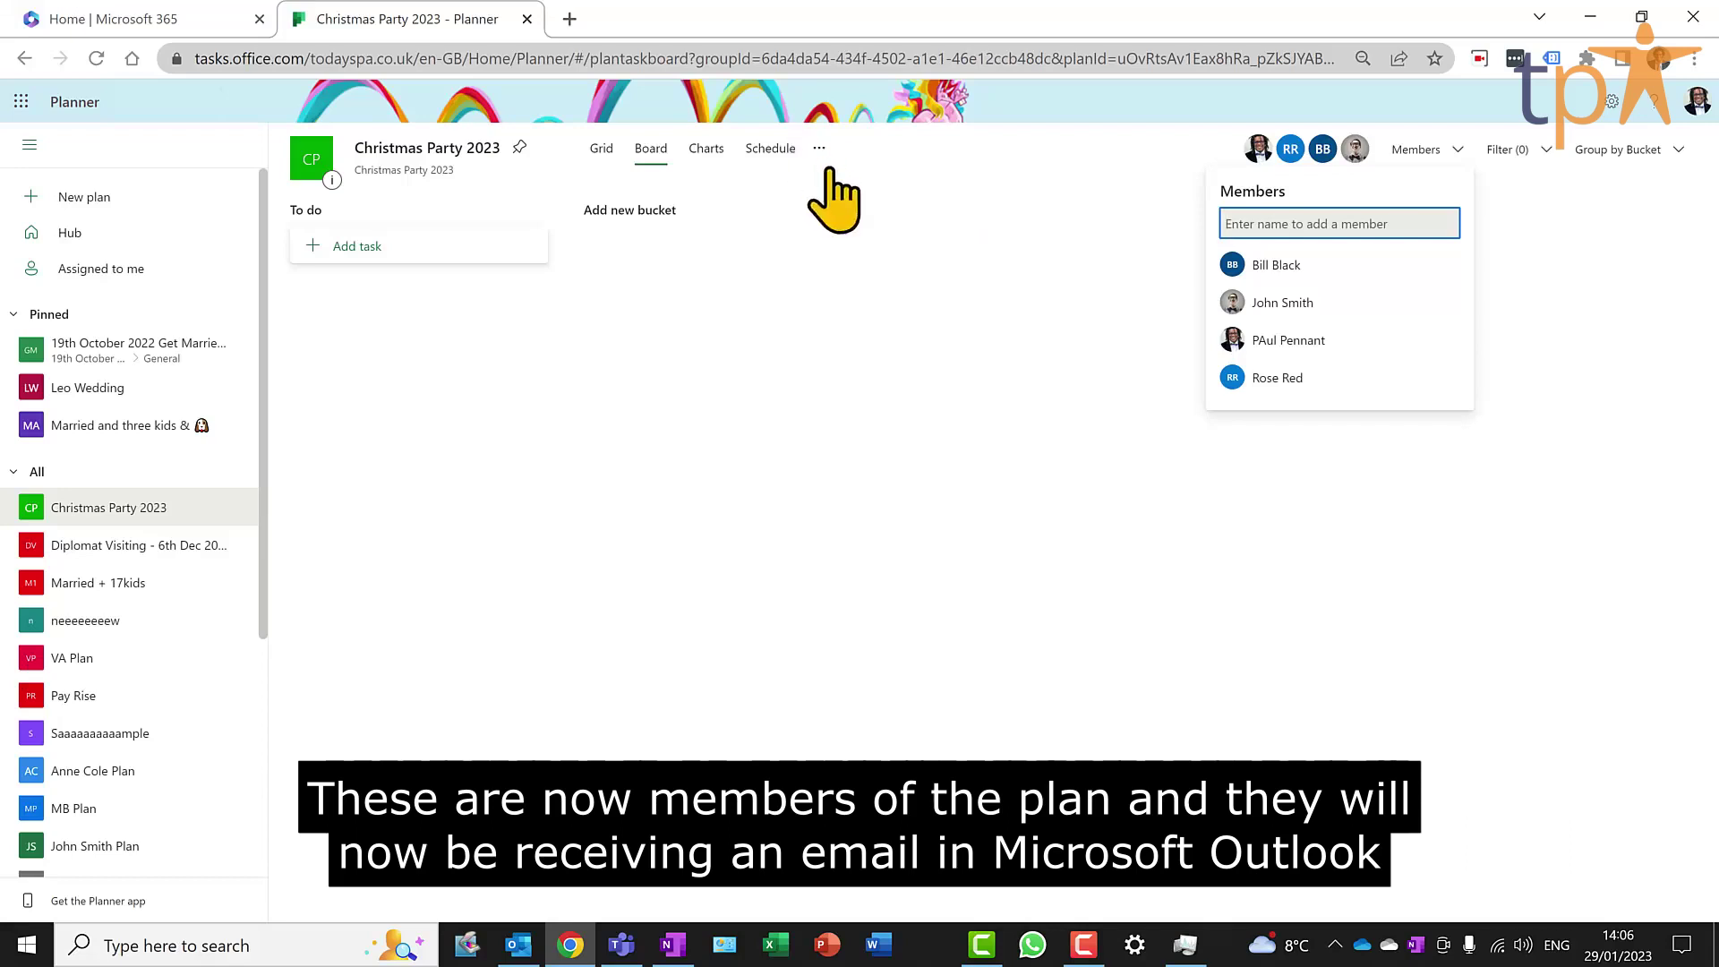
pyautogui.click(923, 213)
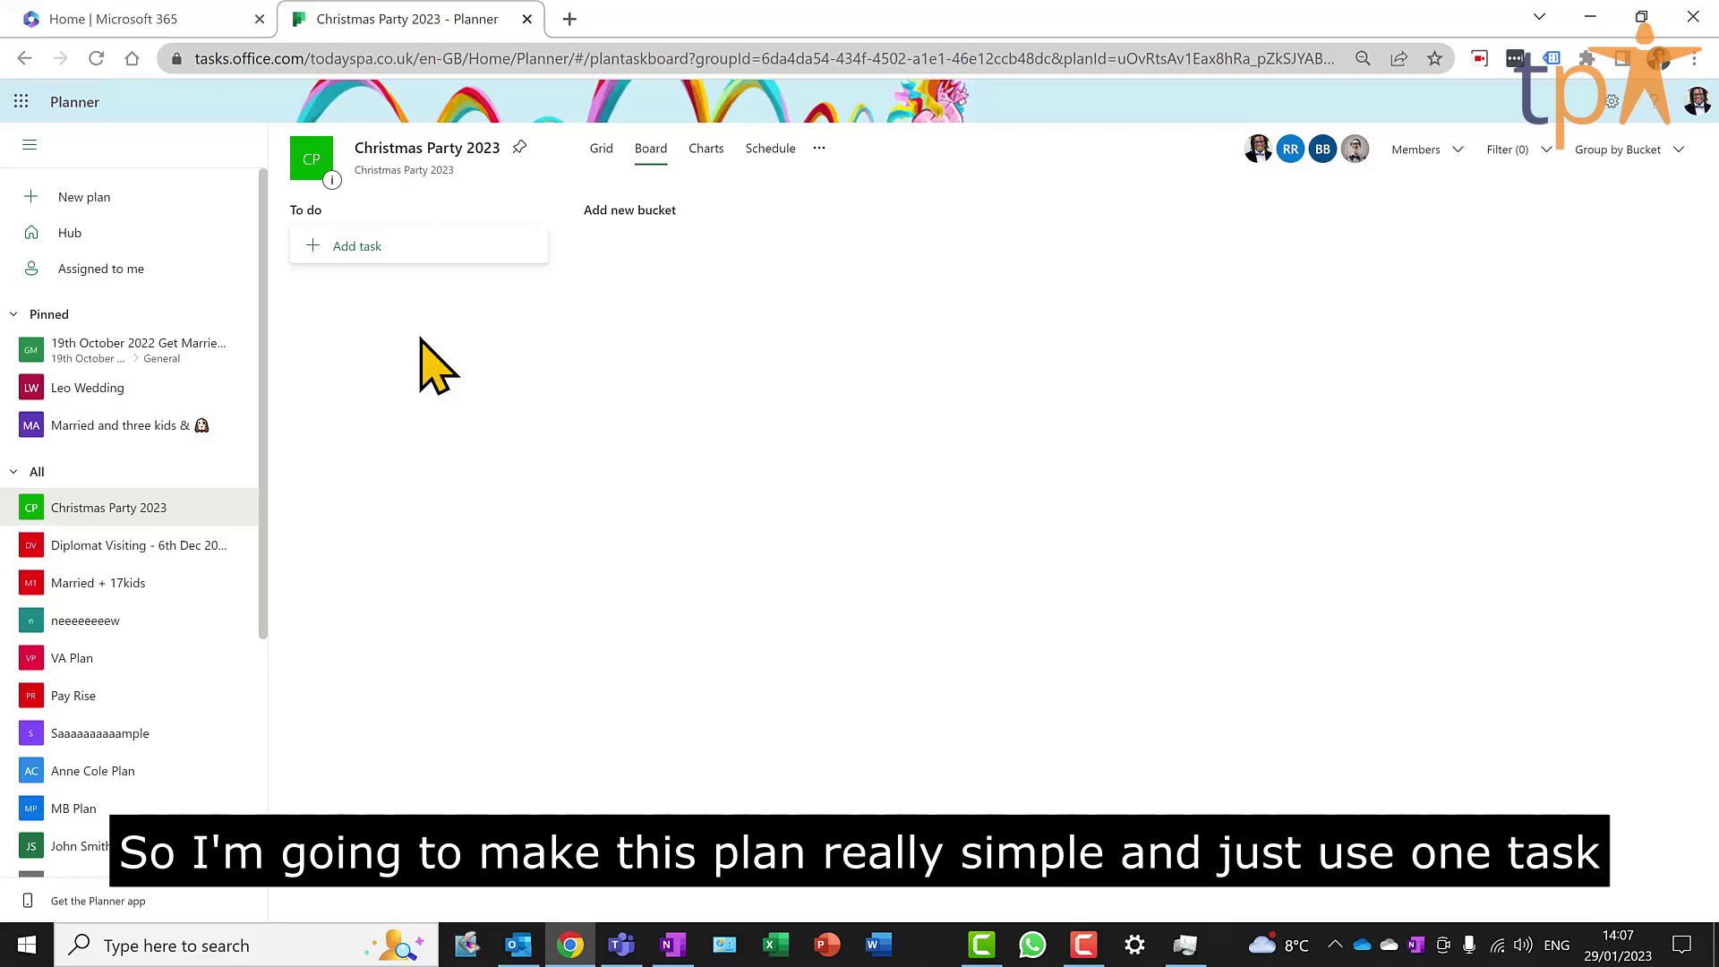
# Add 'Get a great DJ' to To do, assigned to a plan member and due 26 January.
pyautogui.click(411, 248)
pyautogui.write('Get a great')
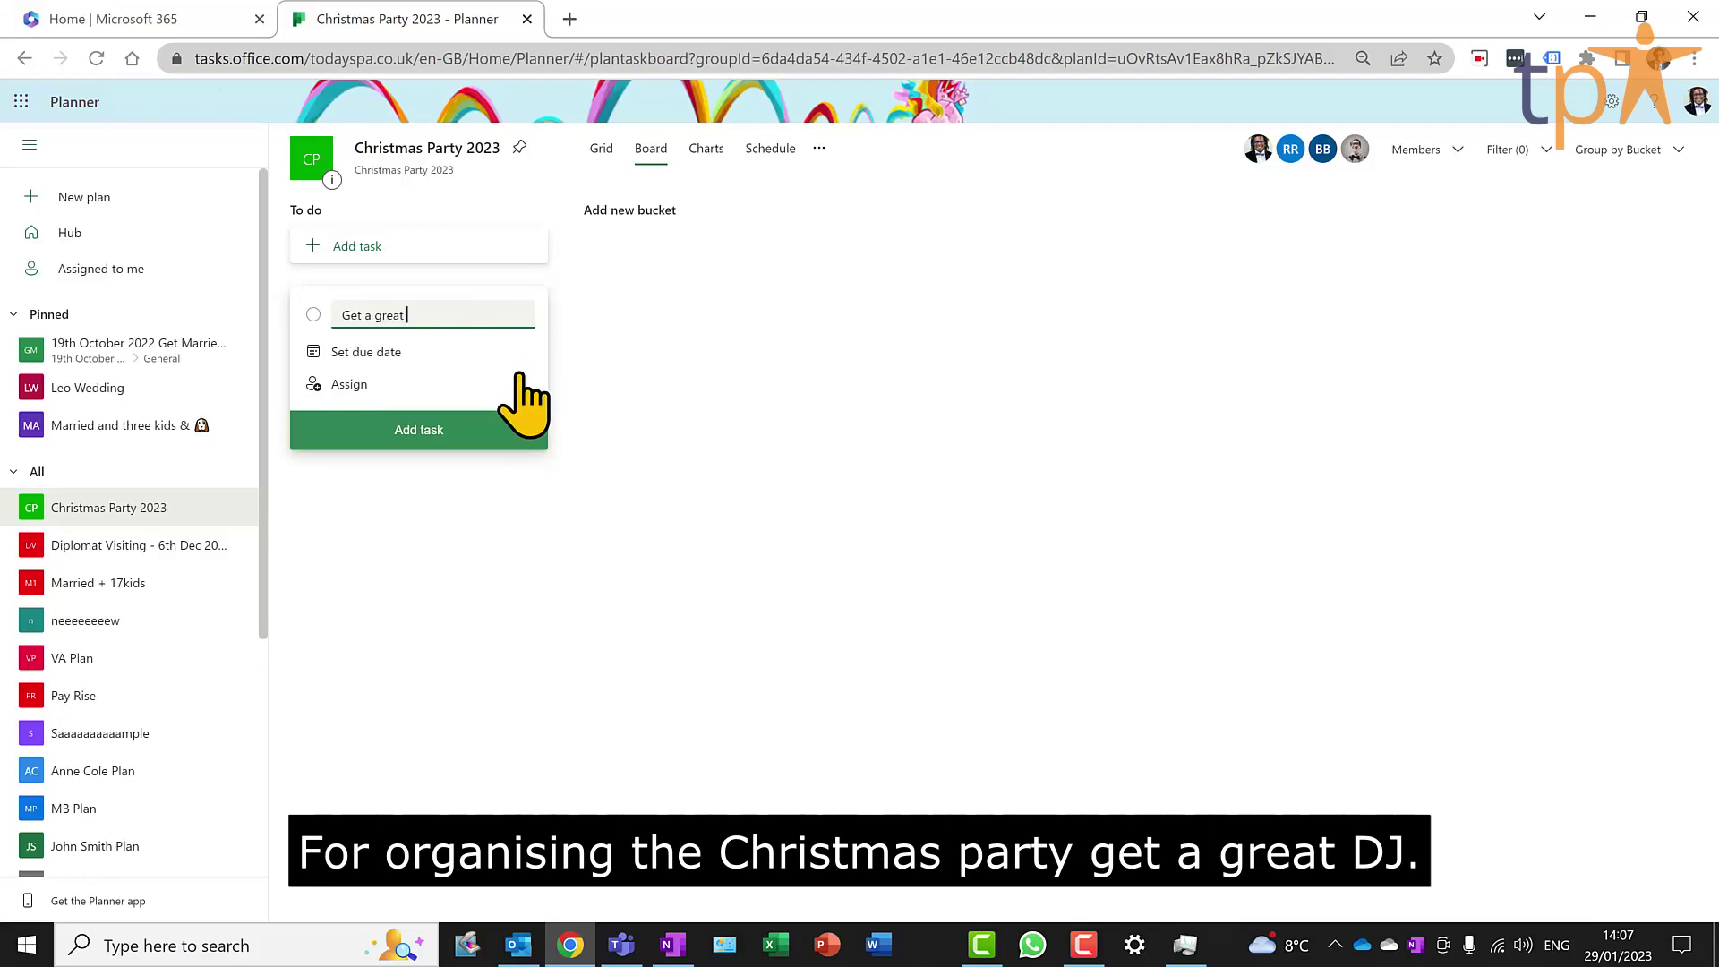
pyautogui.write(' DJ')
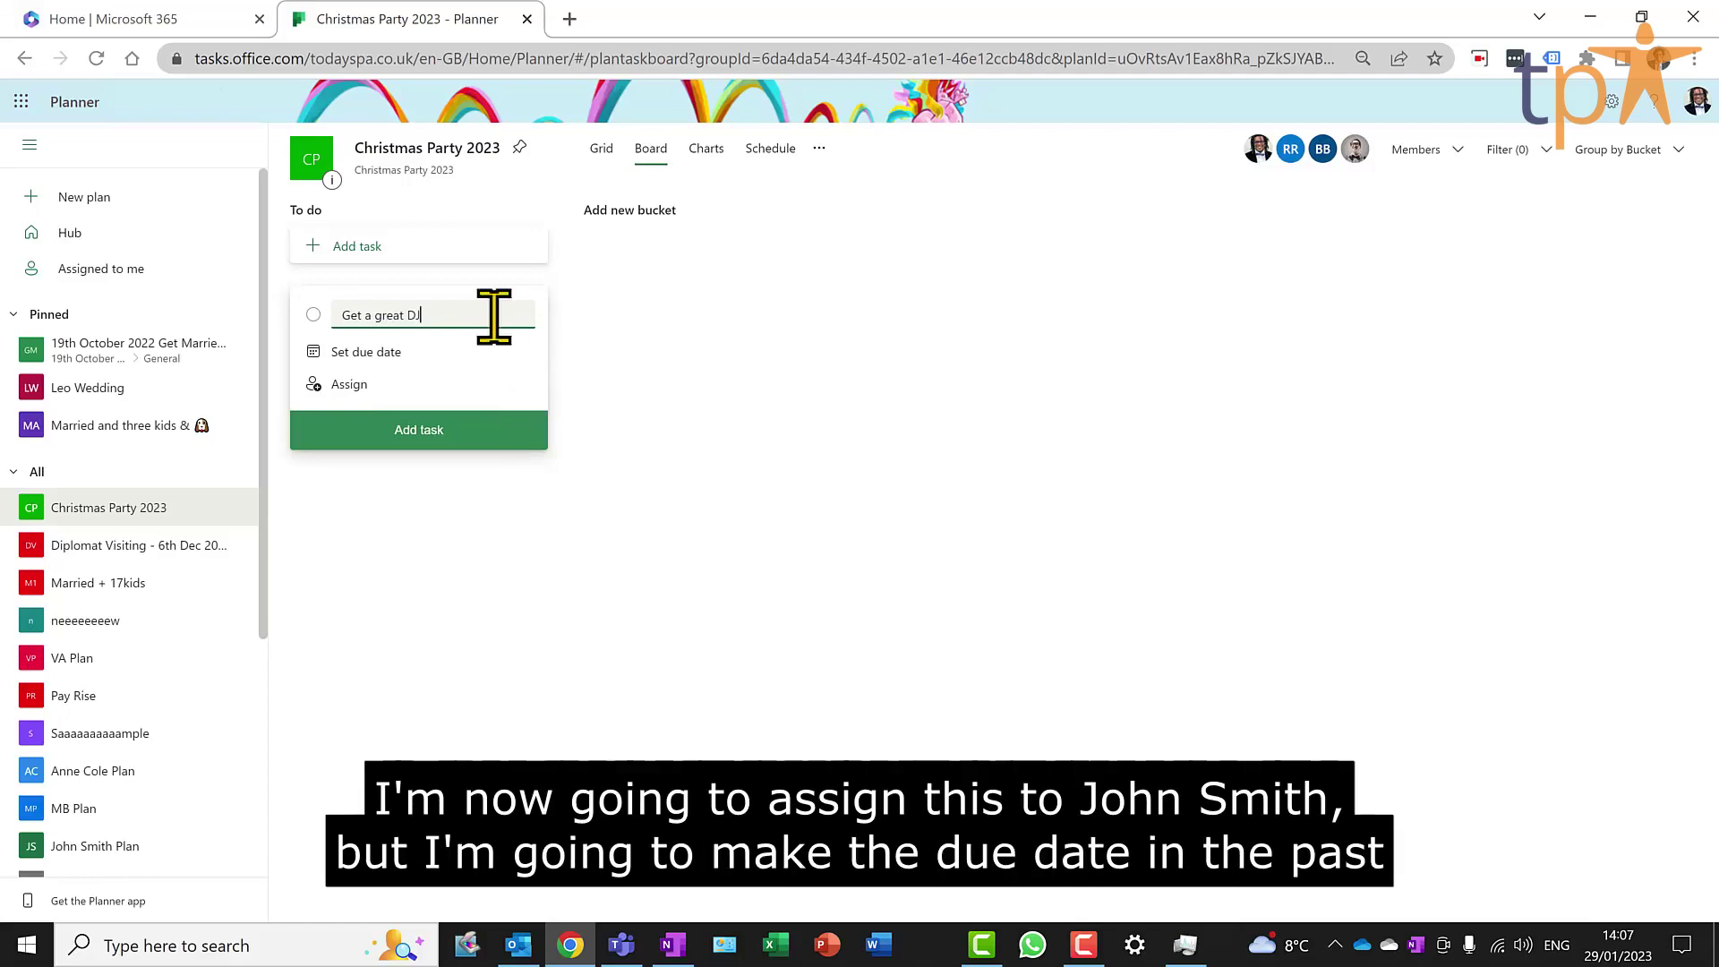
pyautogui.click(362, 392)
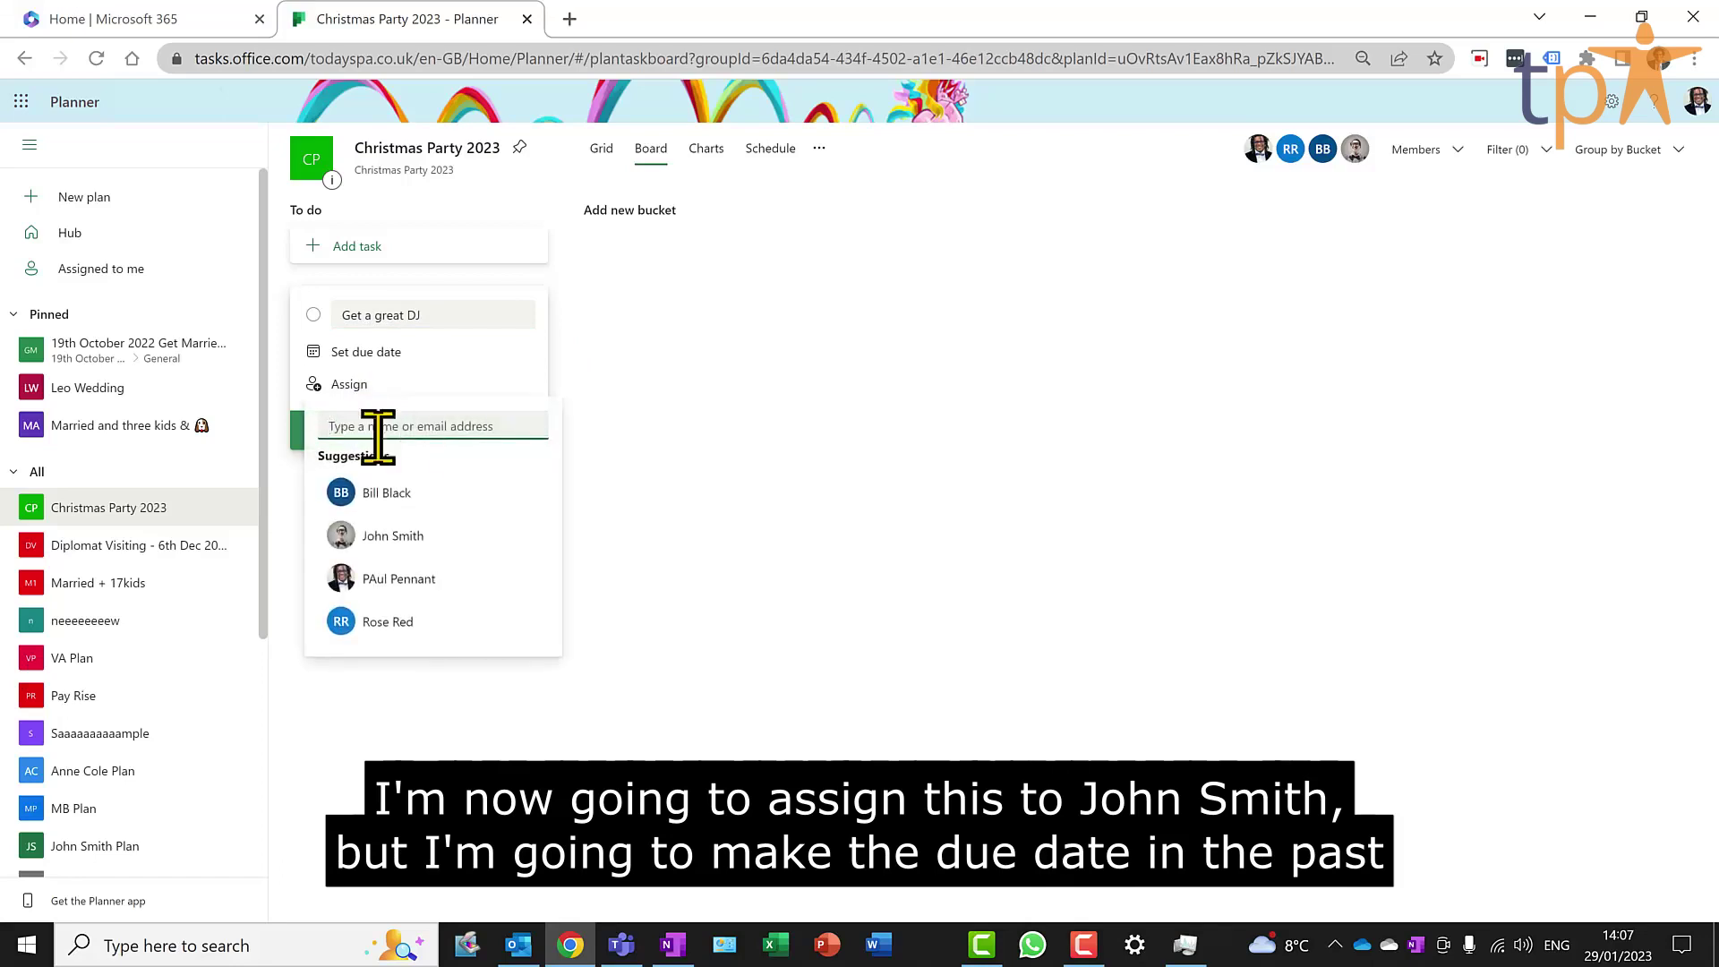
pyautogui.click(392, 537)
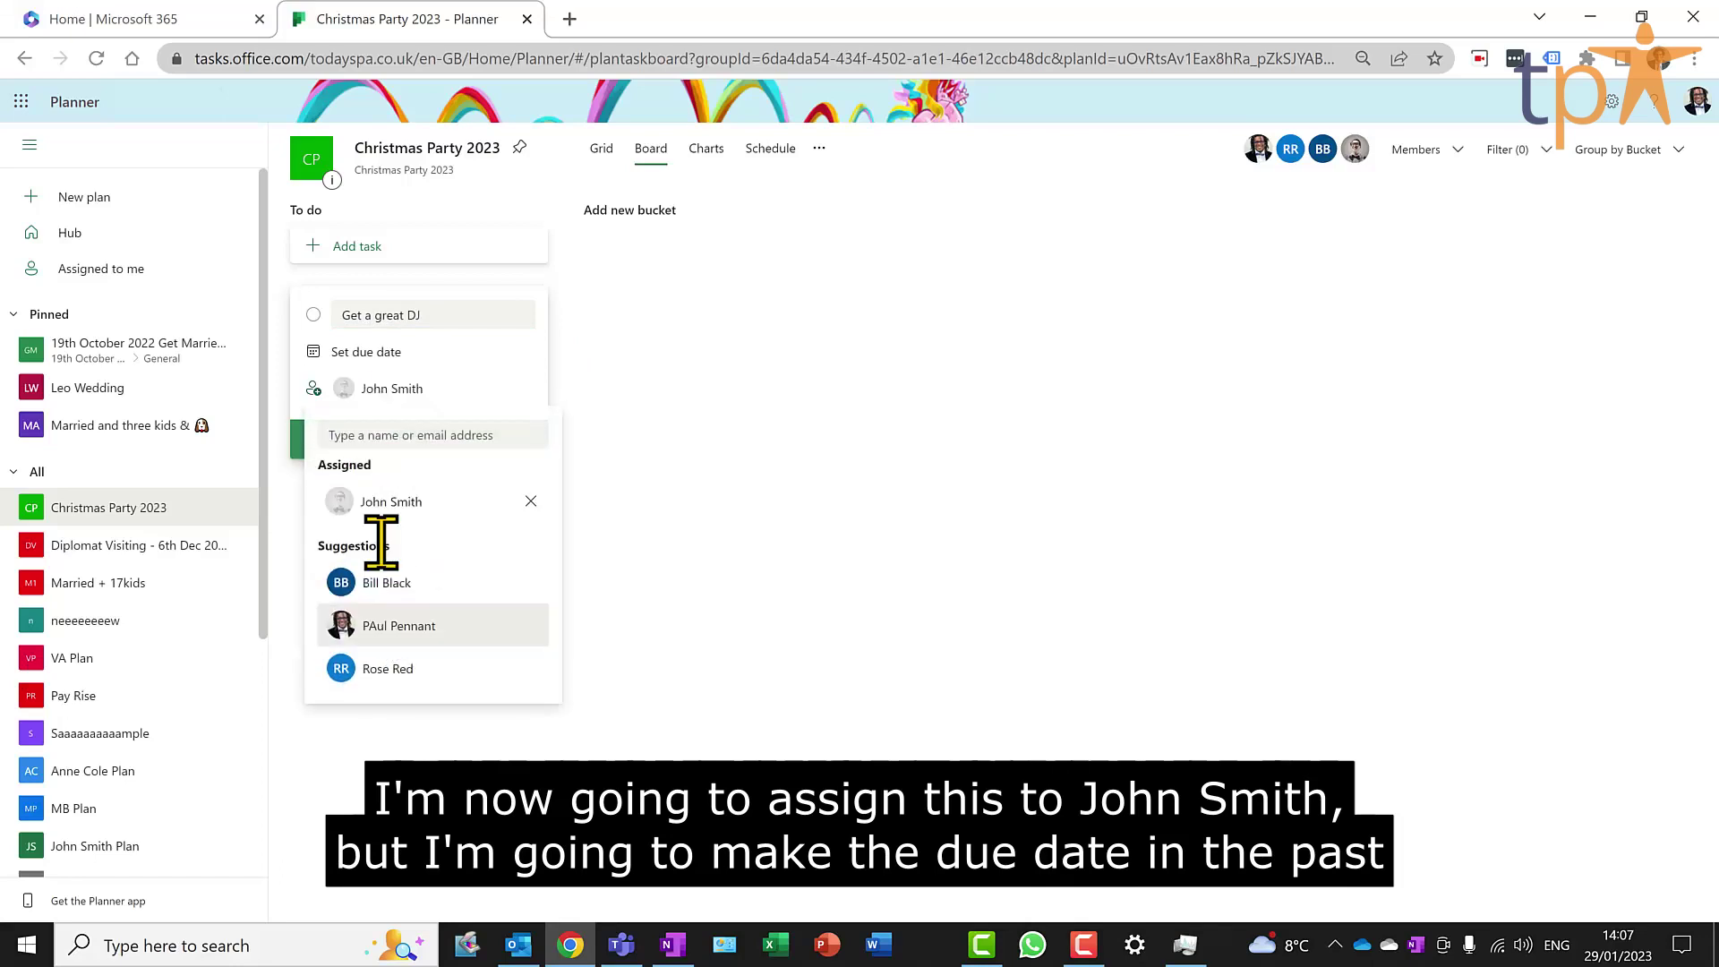
pyautogui.click(374, 353)
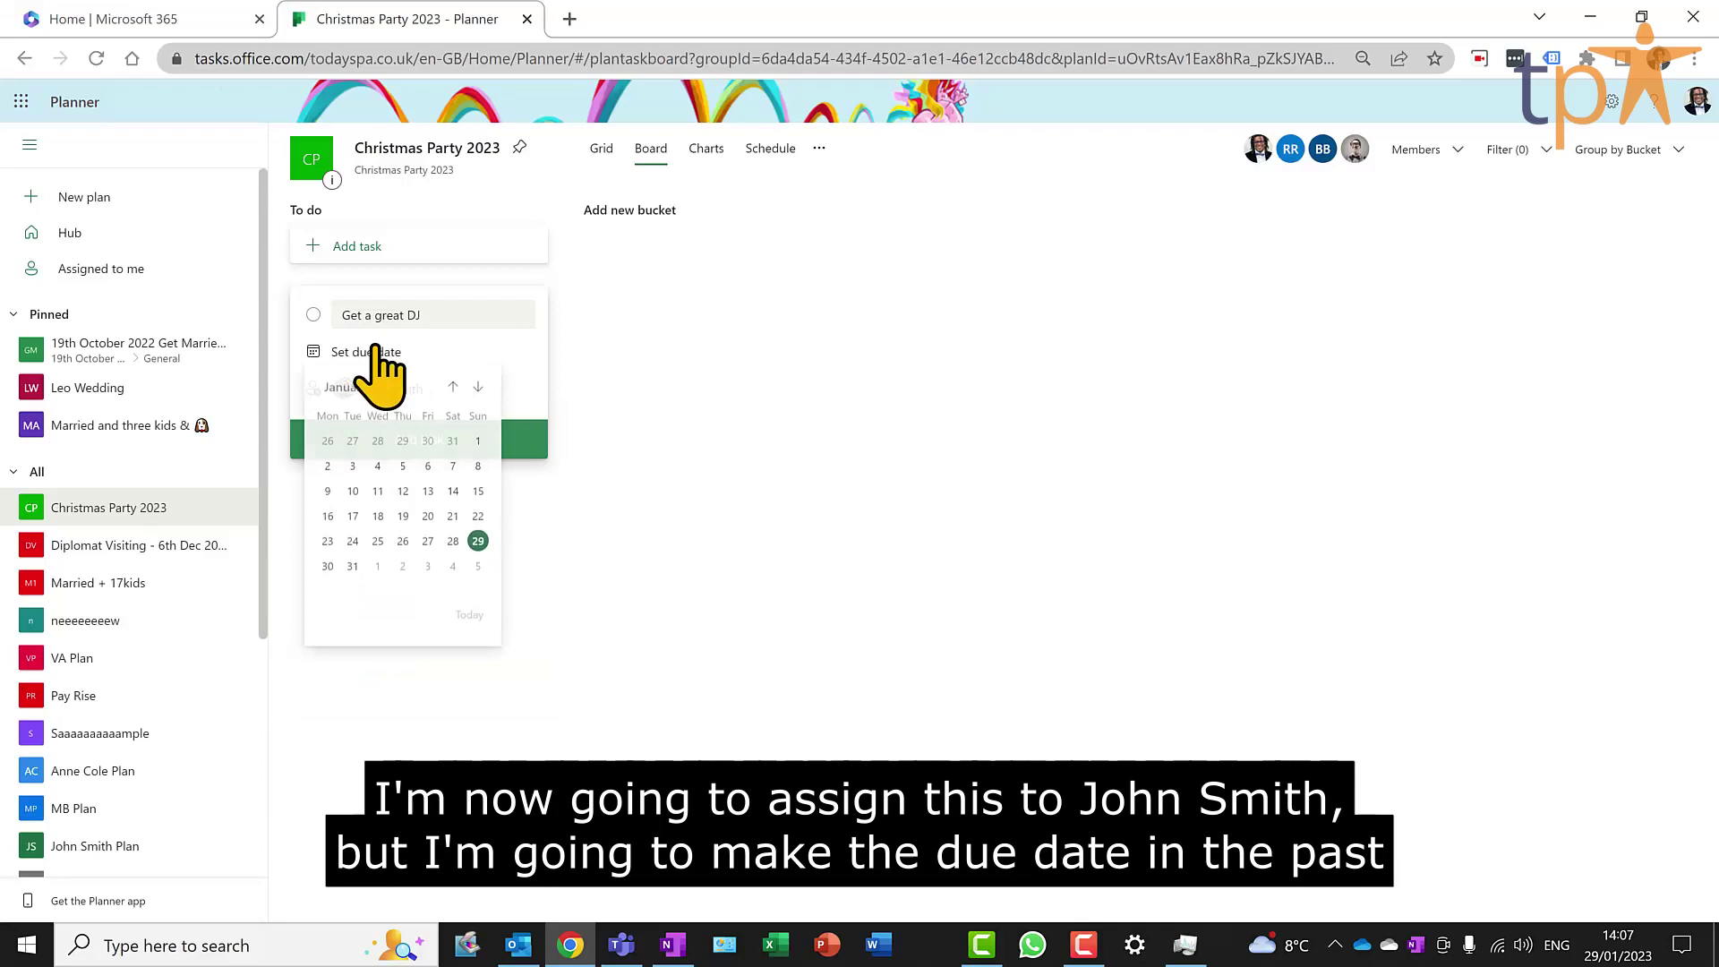
pyautogui.click(405, 542)
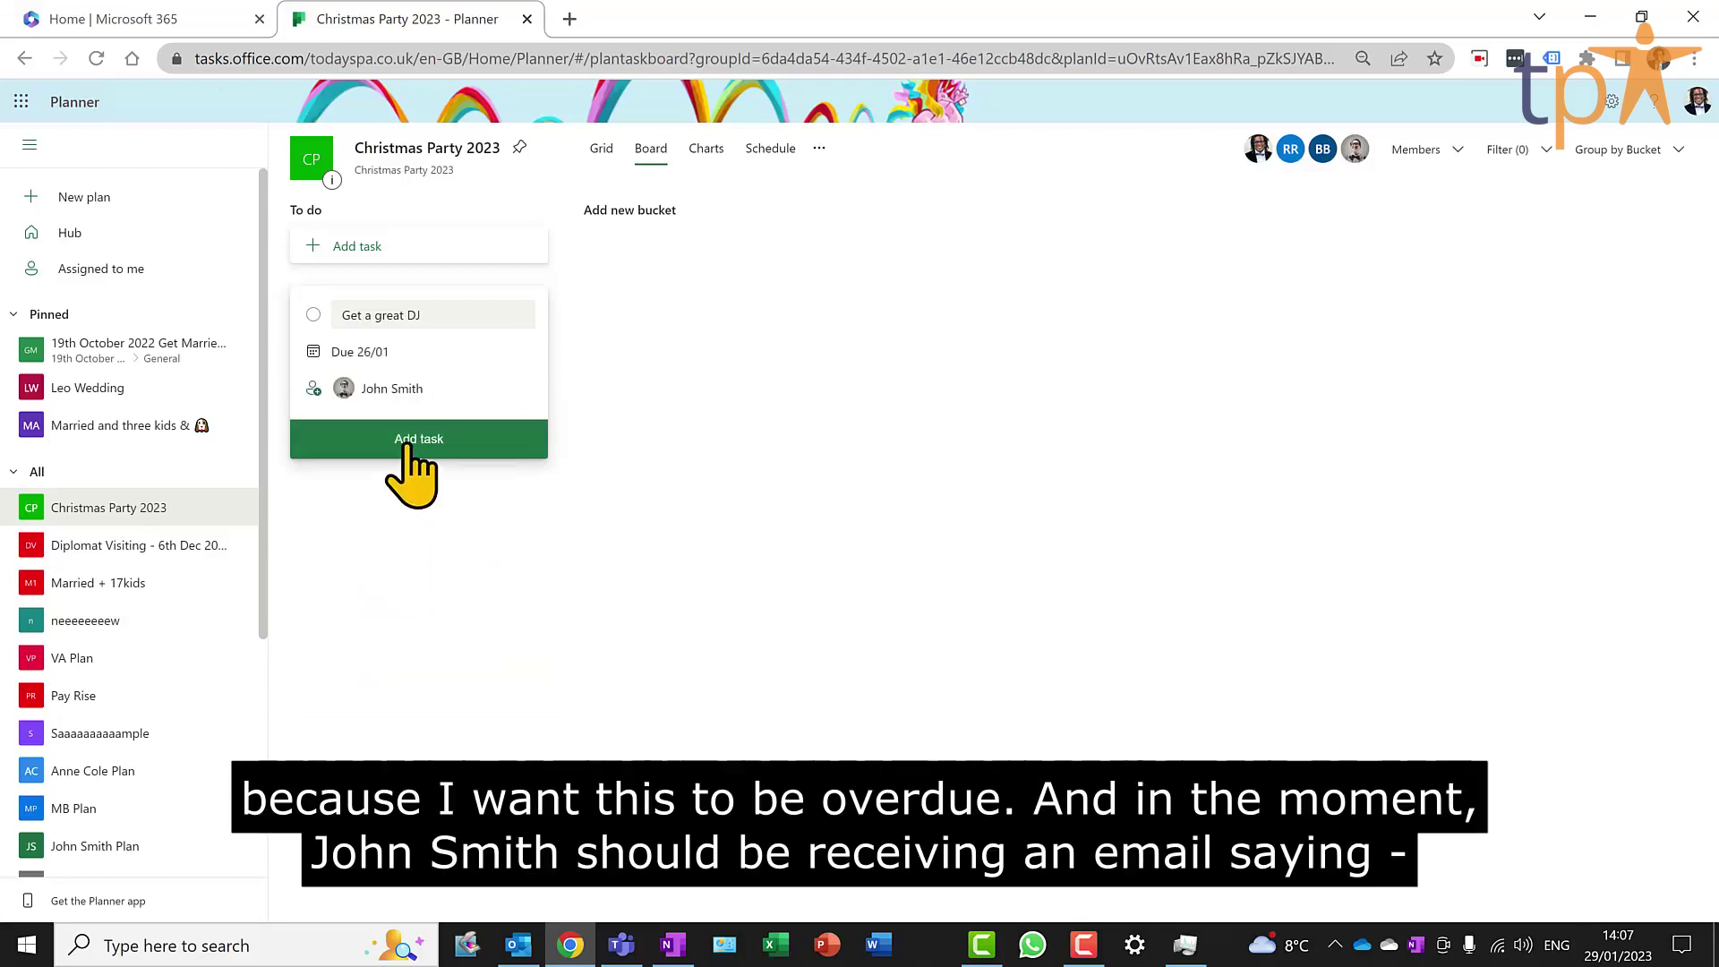
pyautogui.click(409, 445)
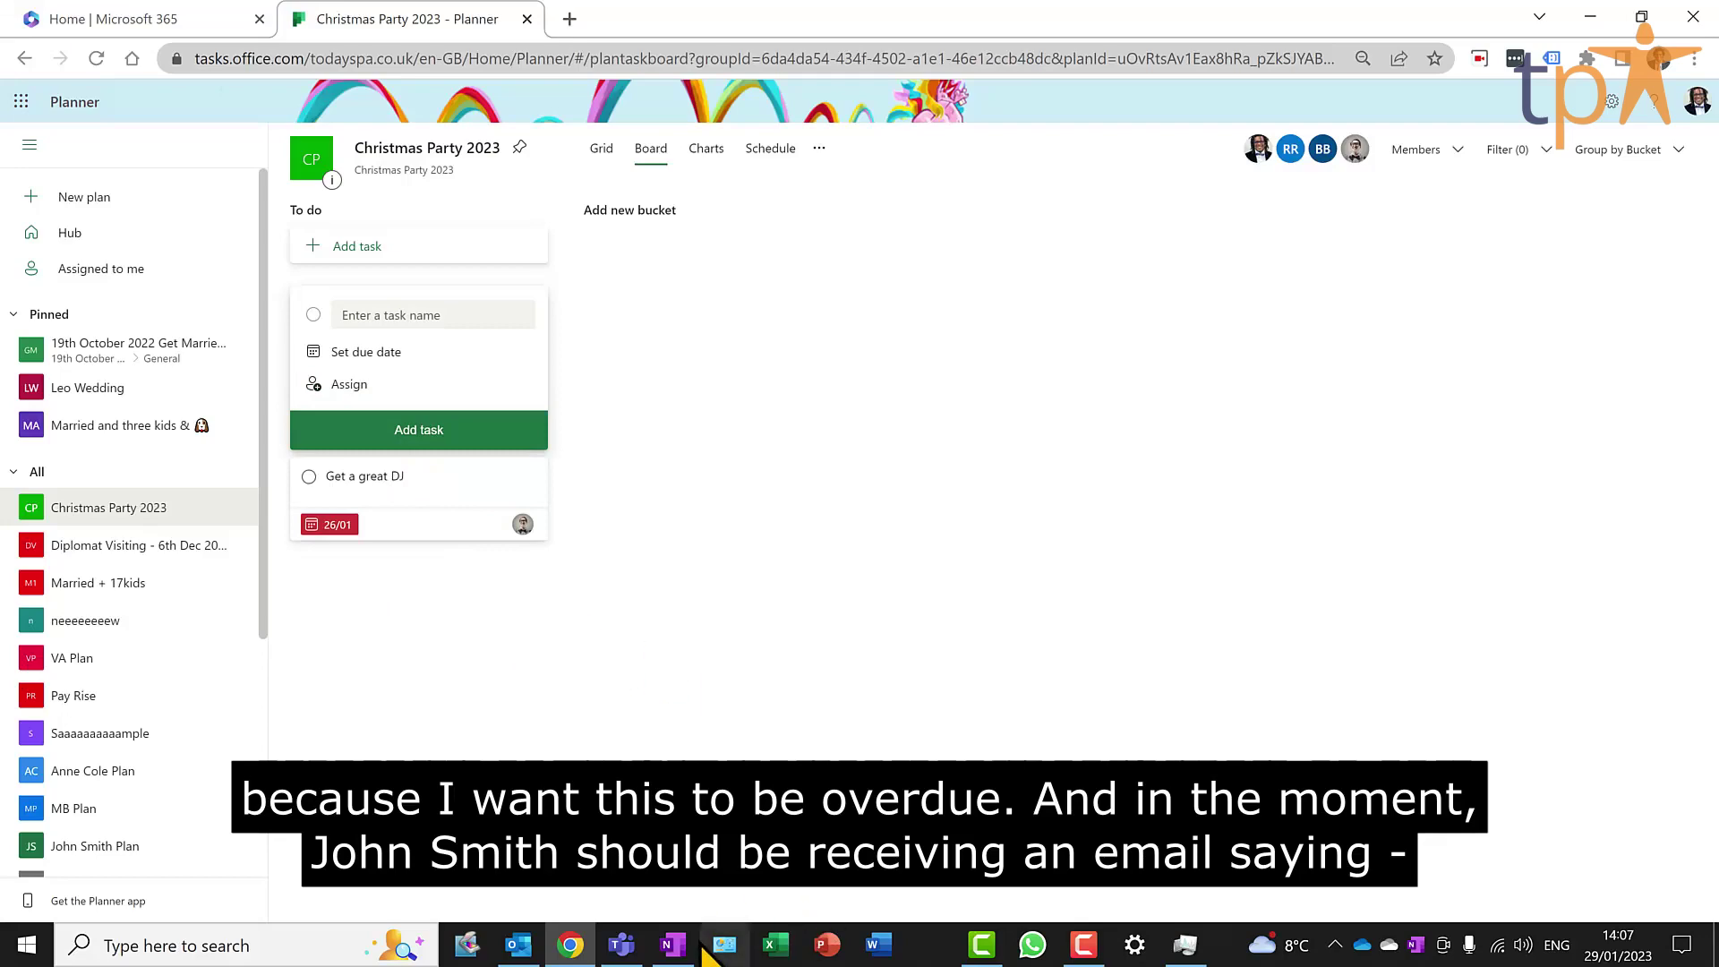
pyautogui.moveTo(699, 941)
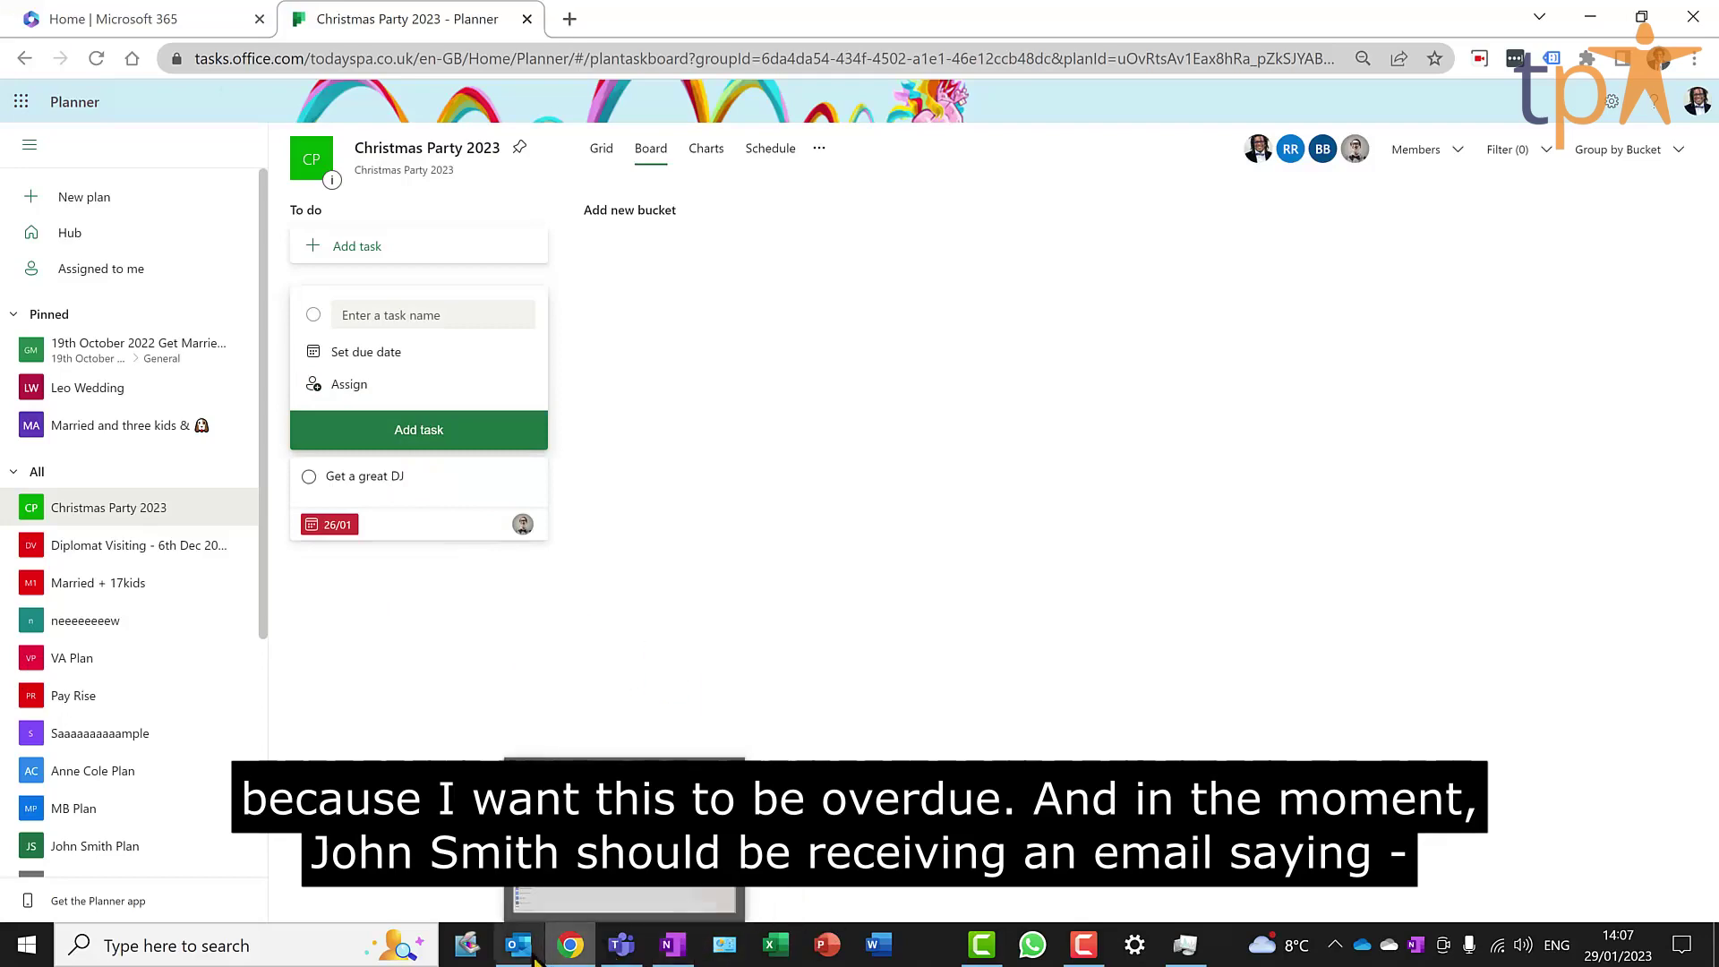
# In Outlook, open the 'You've been assigned a task' email and follow Go to task back to the board.
pyautogui.click(506, 918)
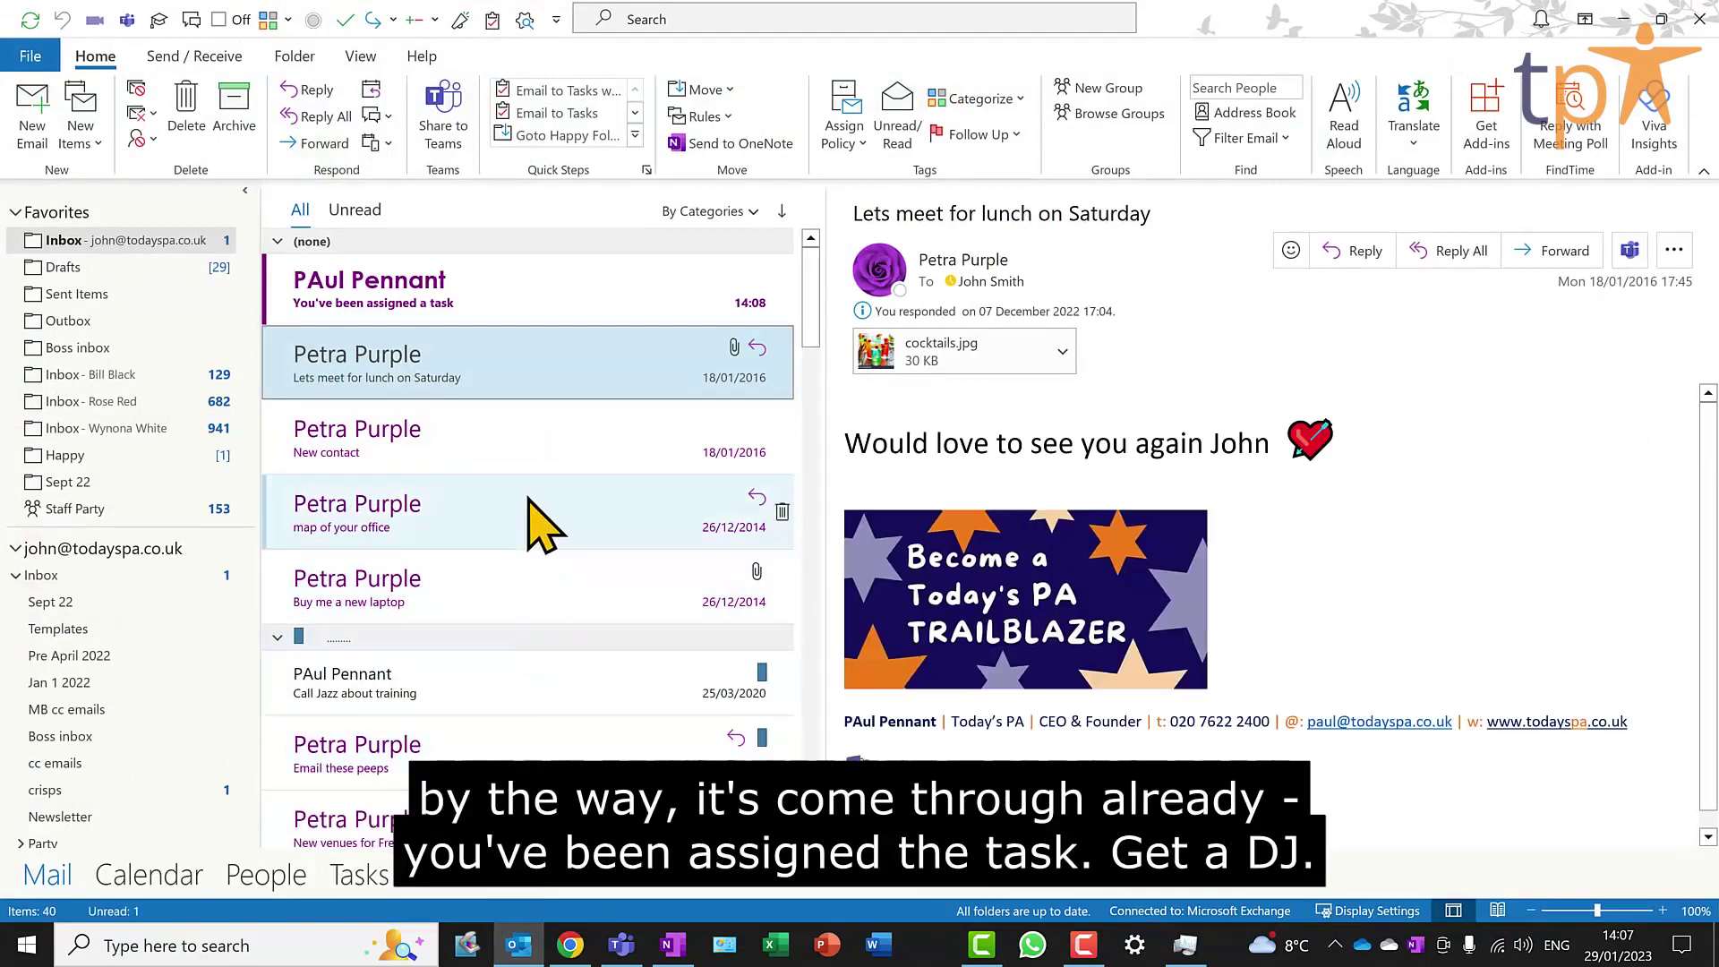
pyautogui.click(410, 299)
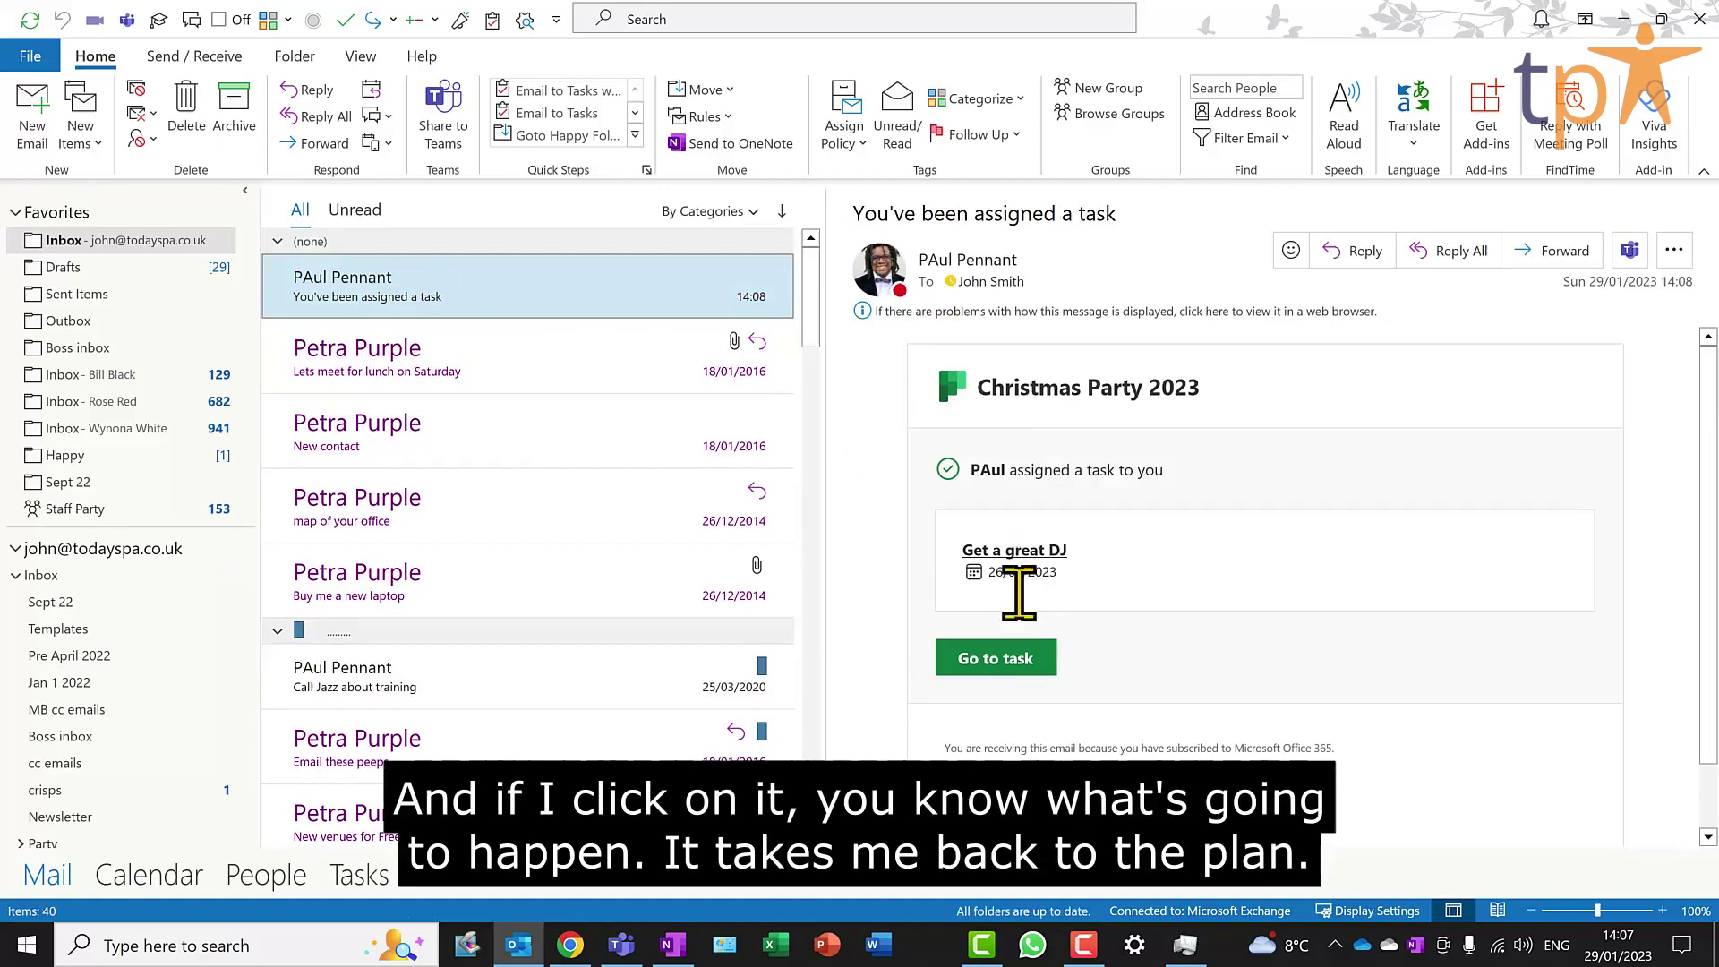
pyautogui.click(1012, 658)
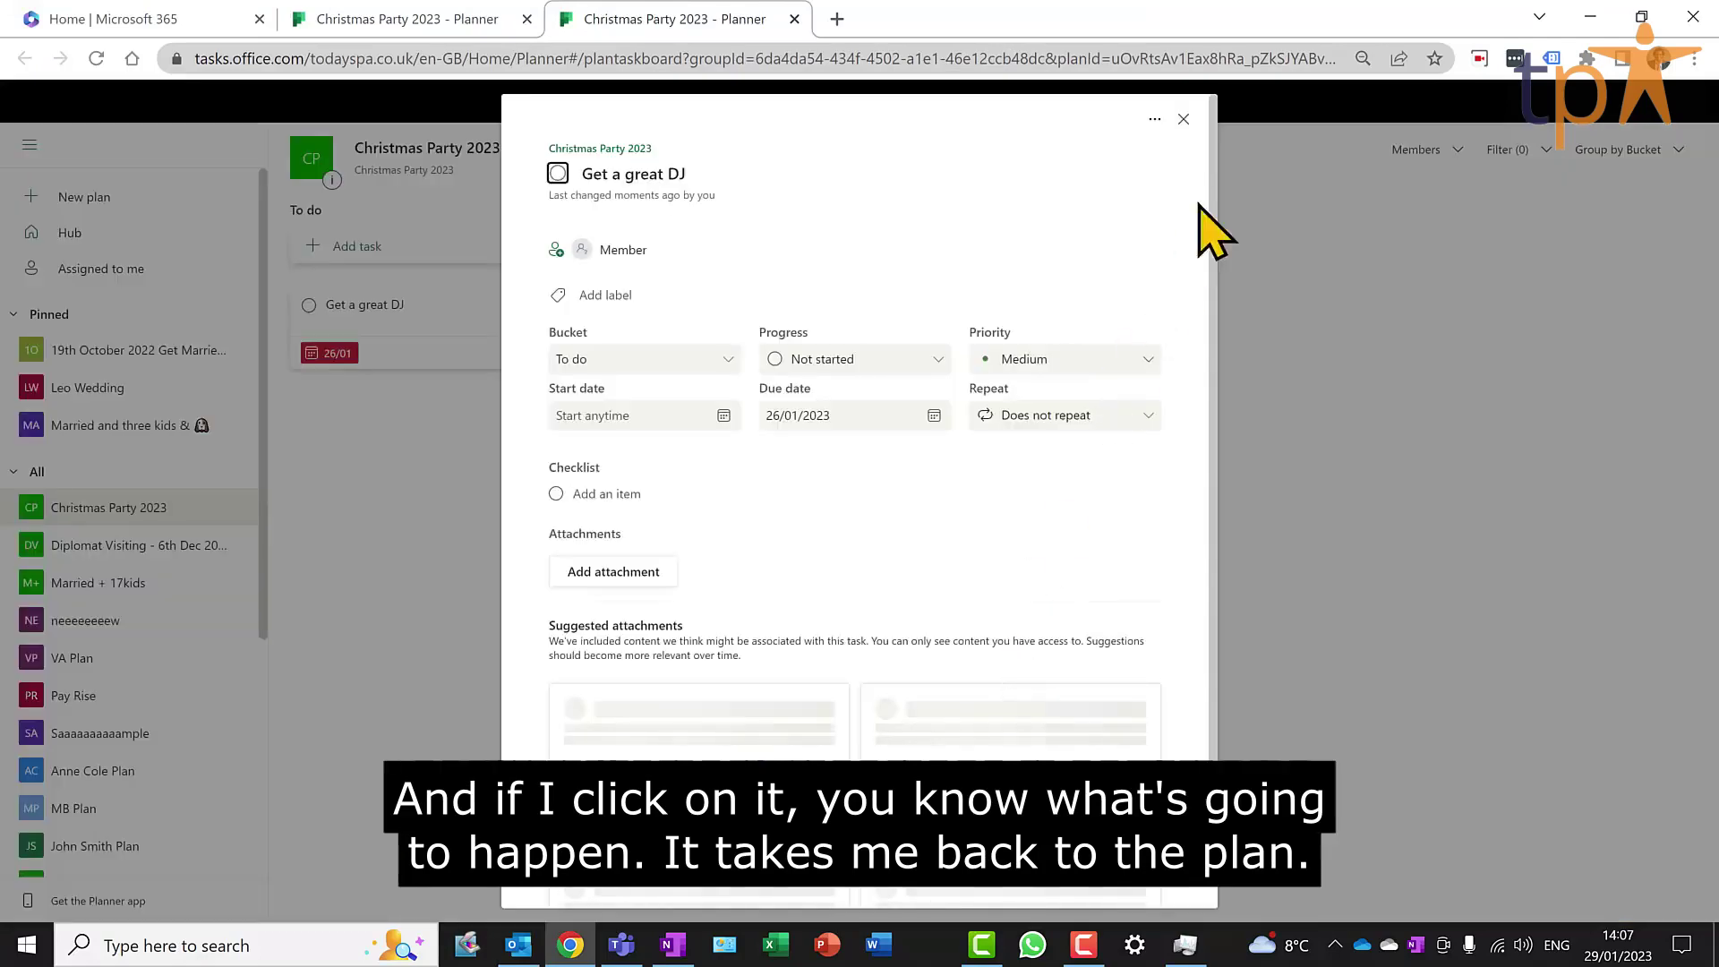
pyautogui.click(1185, 119)
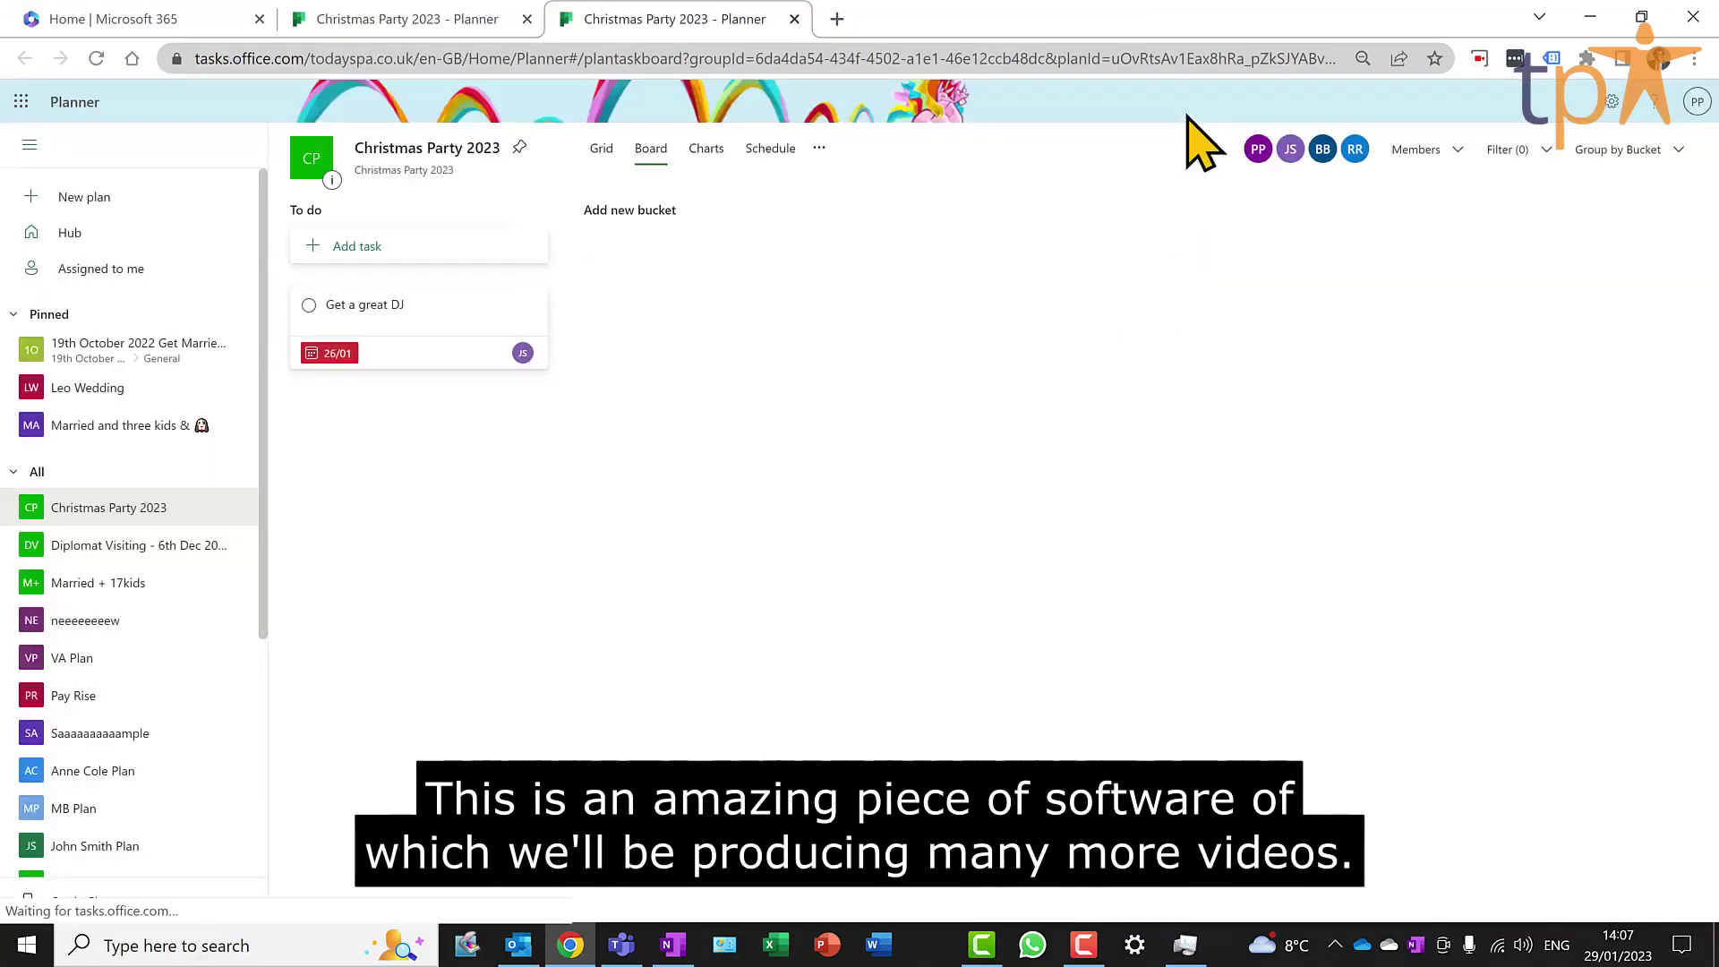